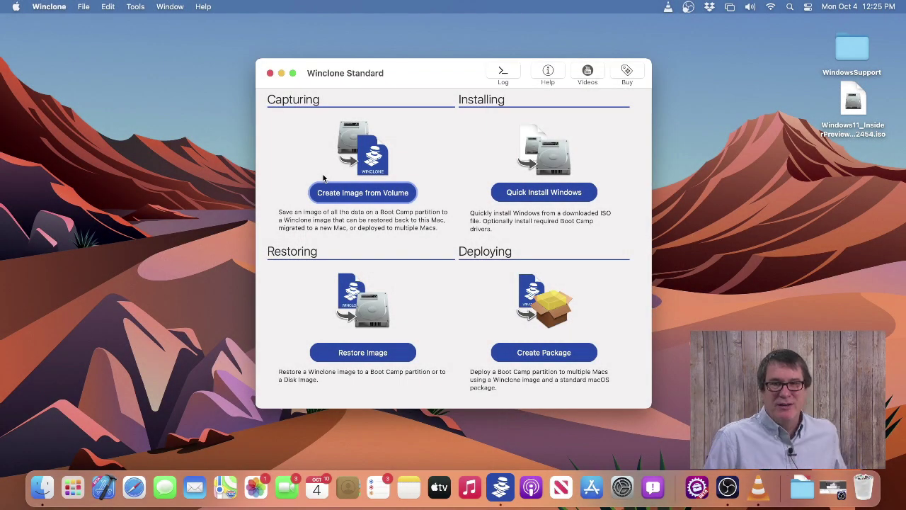
# - Start imaging the Windows volume with Create Image from Volume and confirm saving the image
pyautogui.click(359, 192)
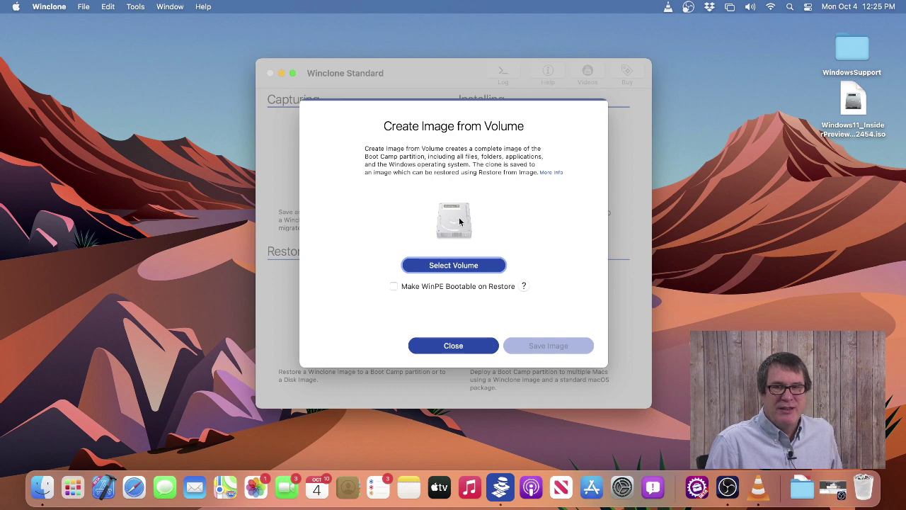
pyautogui.click(464, 266)
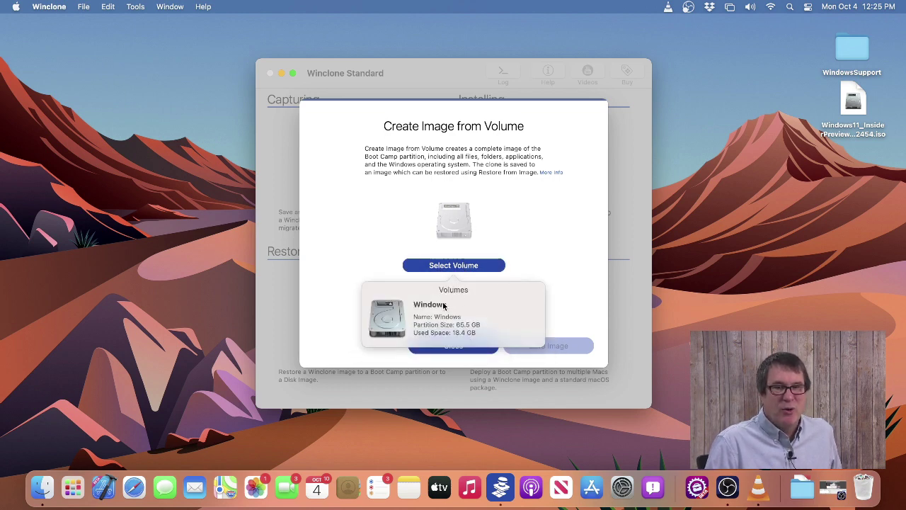
pyautogui.click(439, 326)
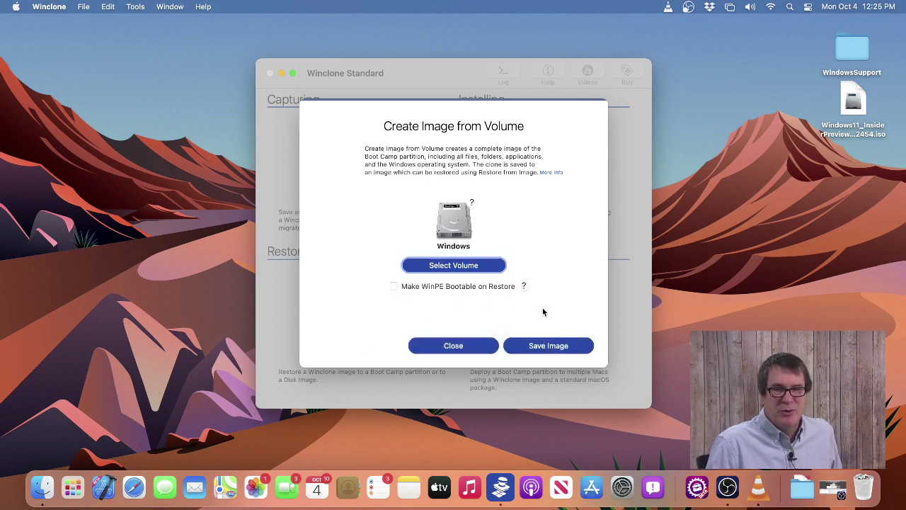
pyautogui.click(557, 342)
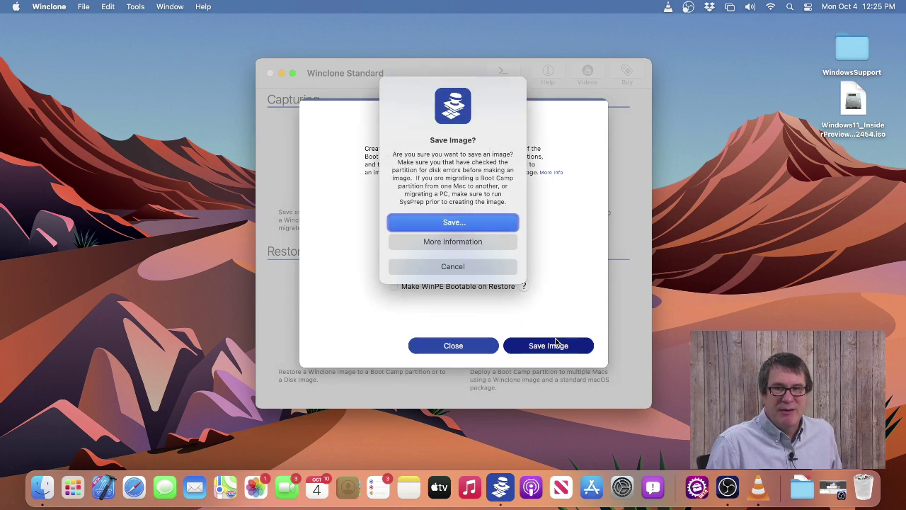
pyautogui.click(478, 225)
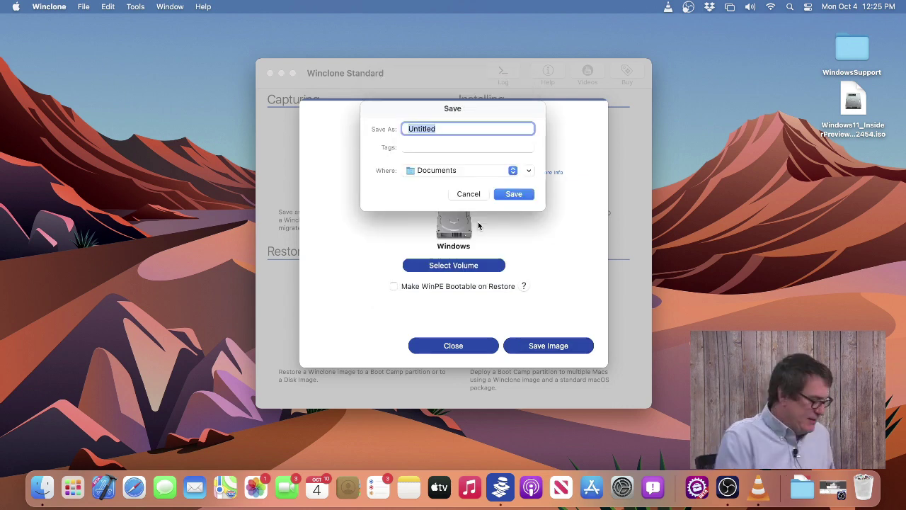
# - Save the image as MyWindows11Image on the Desktop
pyautogui.press('super+d')
pyautogui.write('MyWindows11Image')
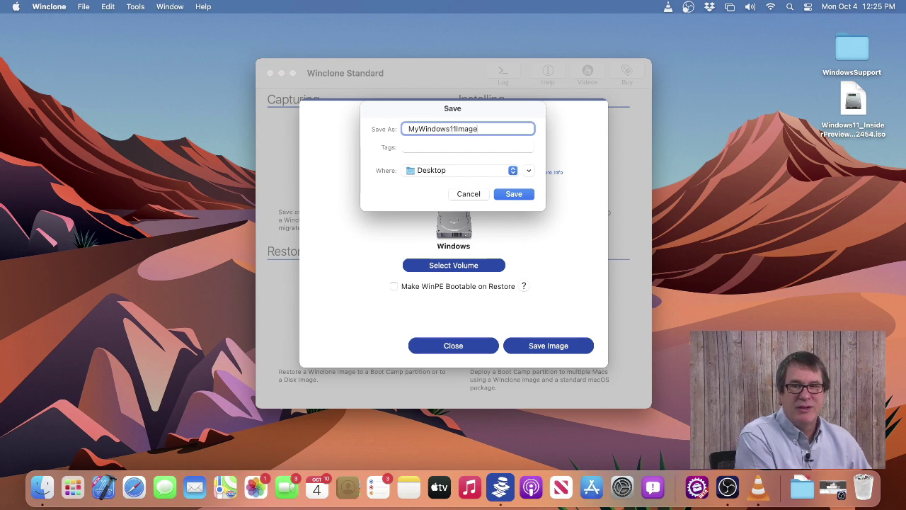
pyautogui.click(504, 197)
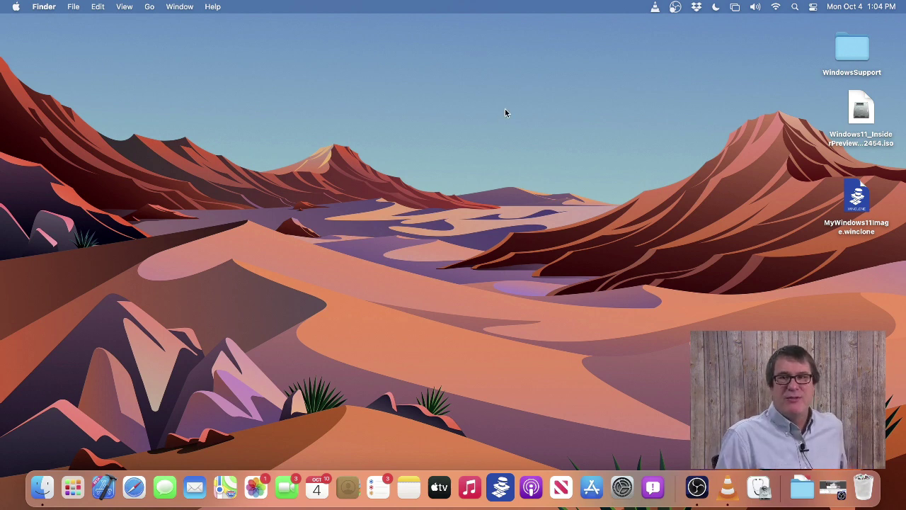
# - Launch Disk Utility from Finder's Go > Utilities folder
pyautogui.click(150, 6)
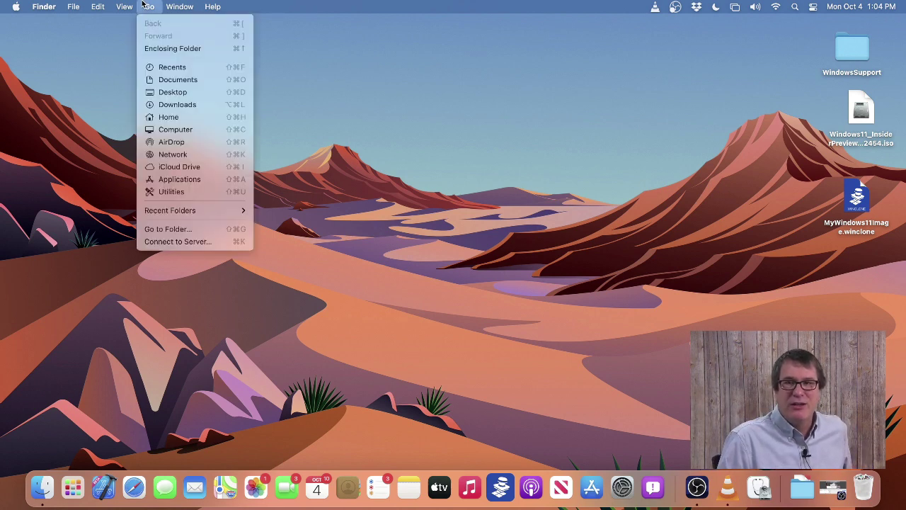
pyautogui.click(163, 191)
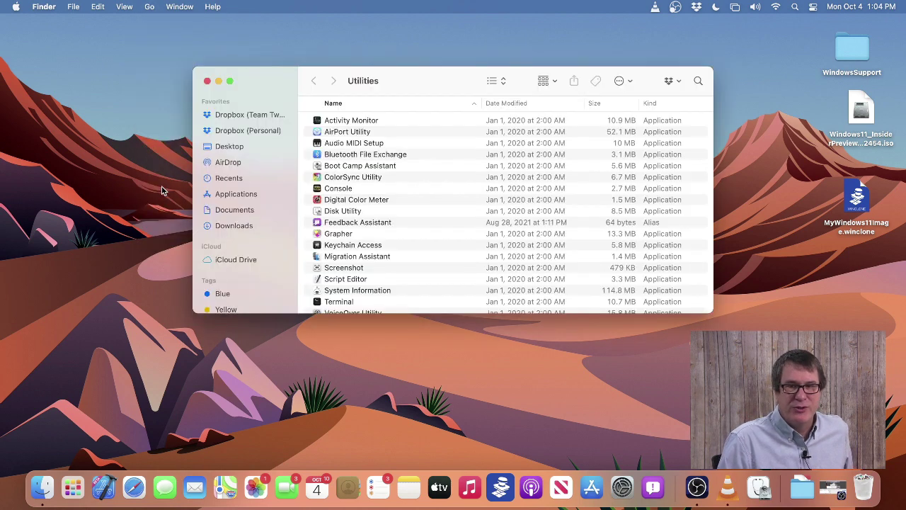
pyautogui.doubleClick(338, 212)
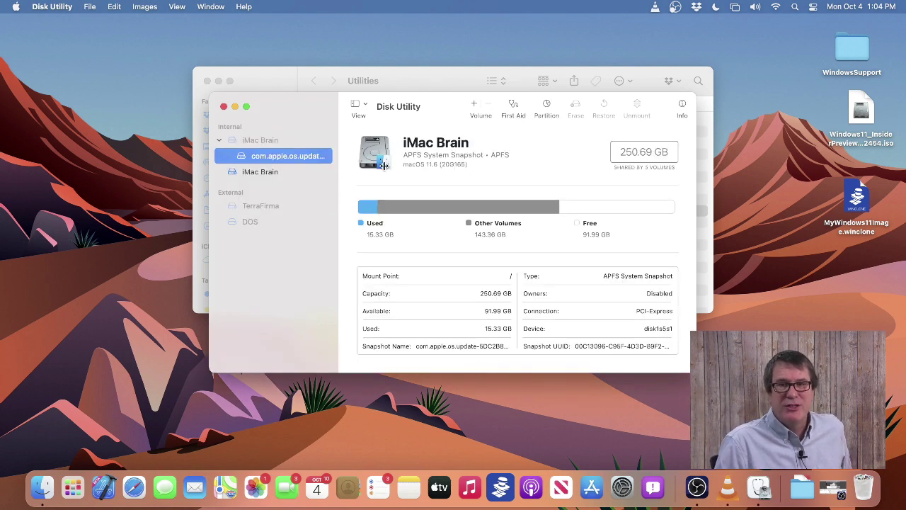
# - Add a new partition to the internal drive and shrink it to 51.8 GB
pyautogui.click(546, 108)
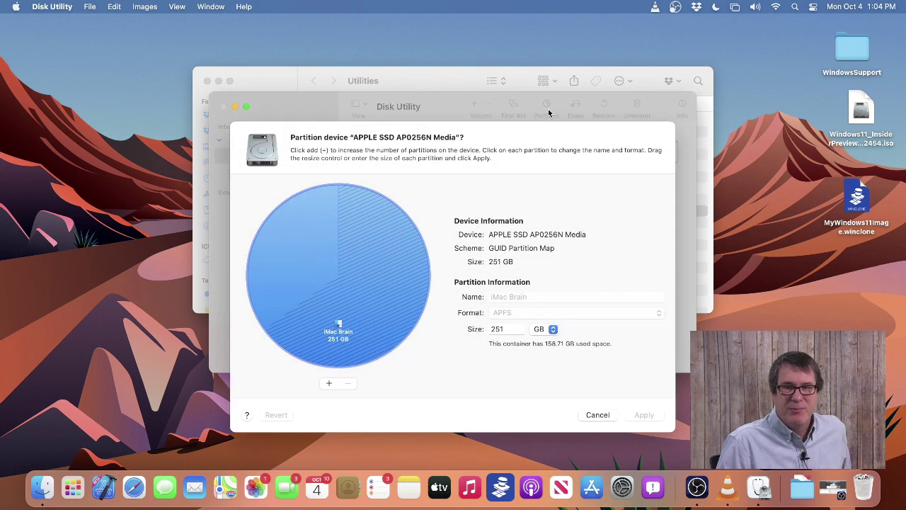
pyautogui.click(329, 383)
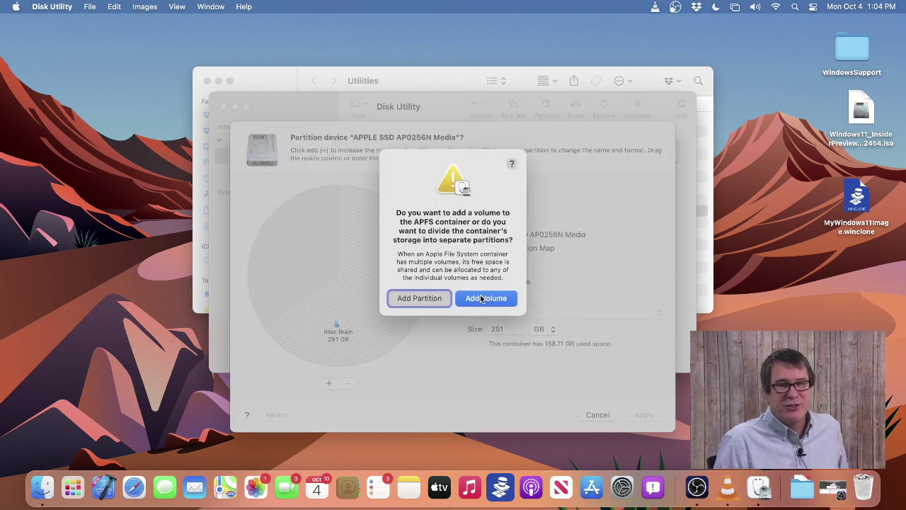
pyautogui.click(398, 300)
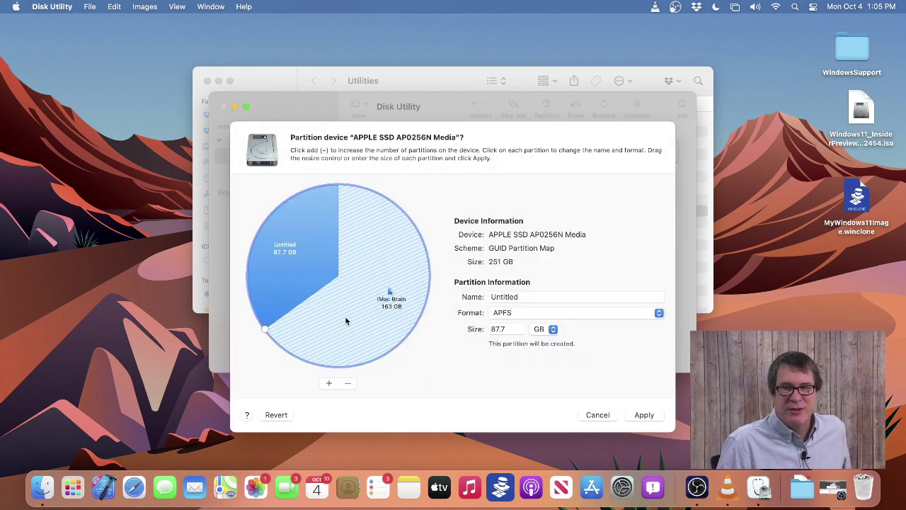
pyautogui.moveTo(263, 328); pyautogui.dragTo(263, 253)
# - Name the new partition WINDOWS and set its format to ExFAT
pyautogui.doubleClick(519, 297)
pyautogui.write('WINDOWS')
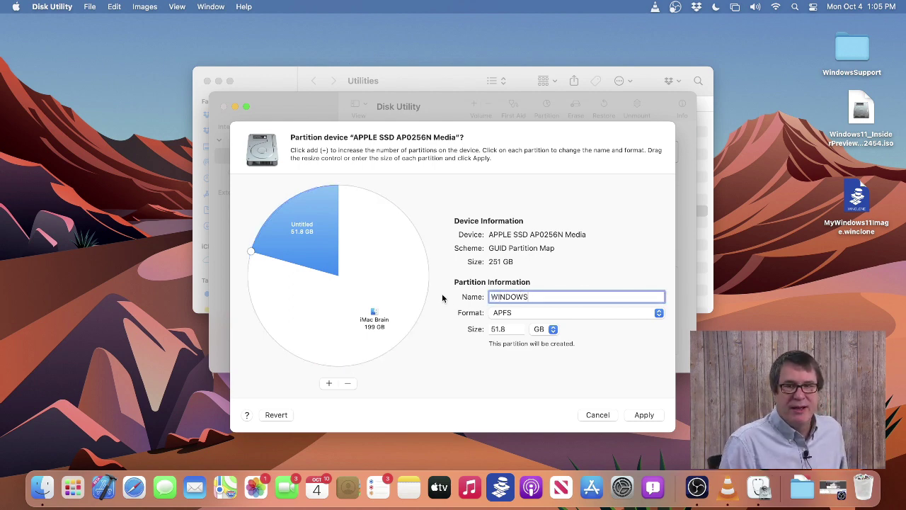
pyautogui.click(500, 316)
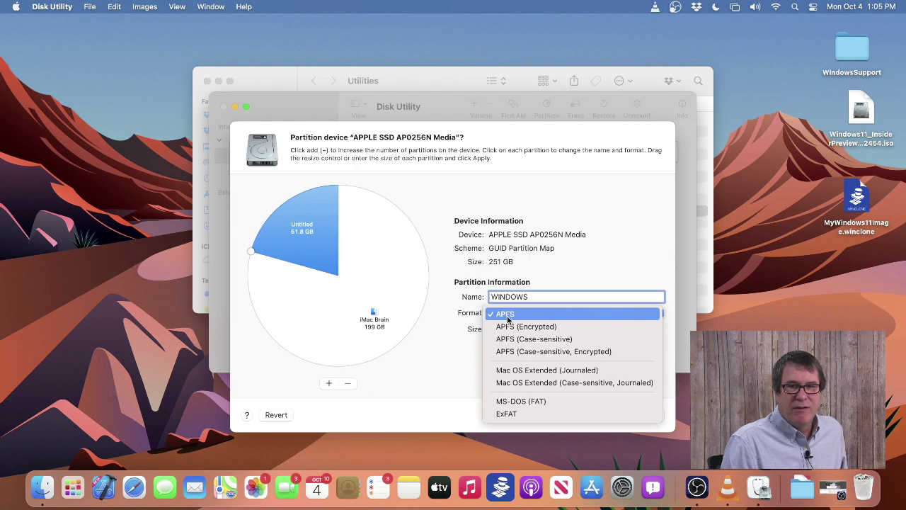
pyautogui.click(520, 415)
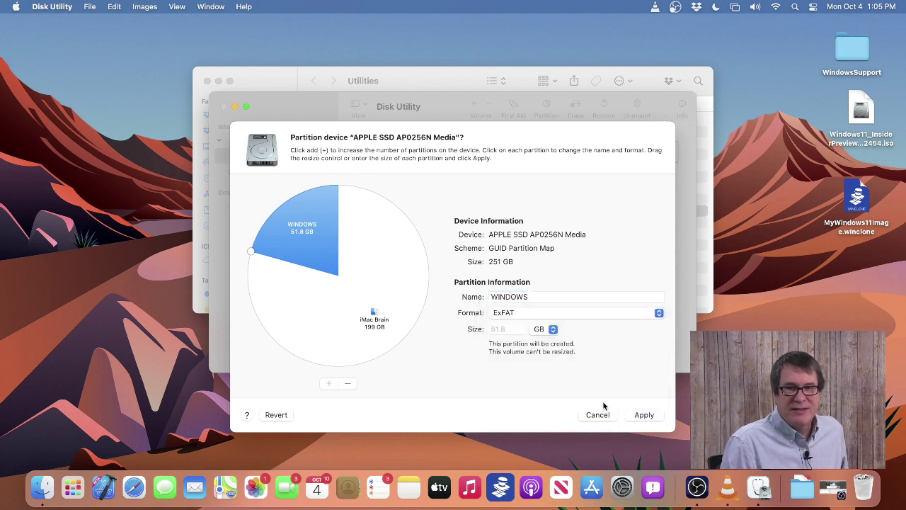
# - Apply the partition layout, accepting the partitioning and startup volume resize warnings
pyautogui.click(644, 414)
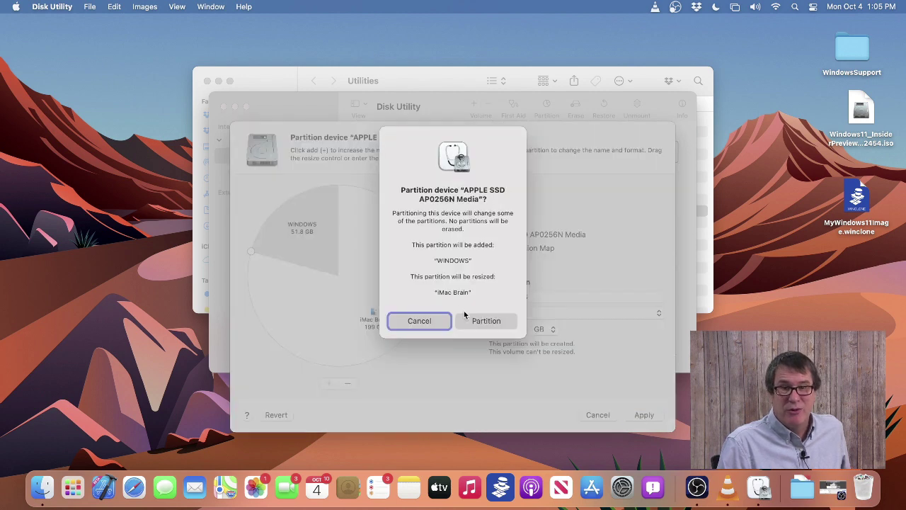
pyautogui.click(485, 322)
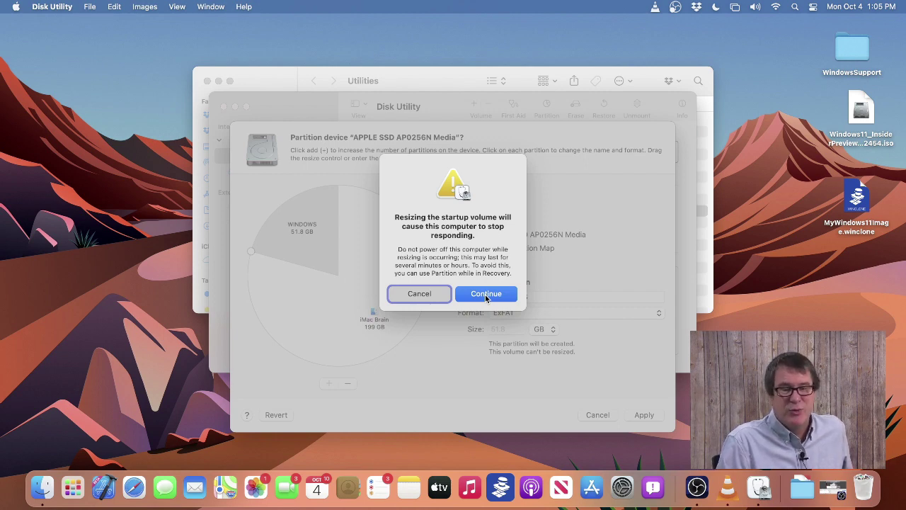
pyautogui.click(486, 297)
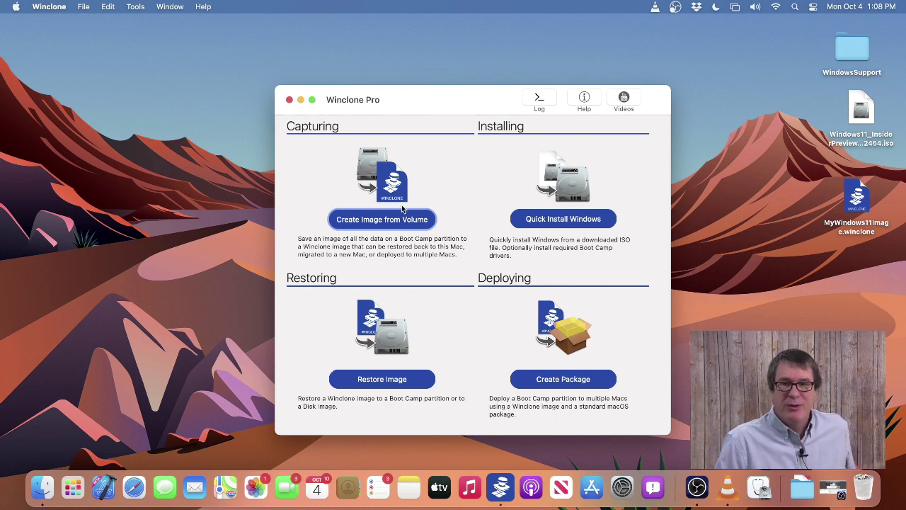
# - In Restore Image, pick MyWindows11Image.winclone as the source, keeping its only Windows edition
pyautogui.click(376, 381)
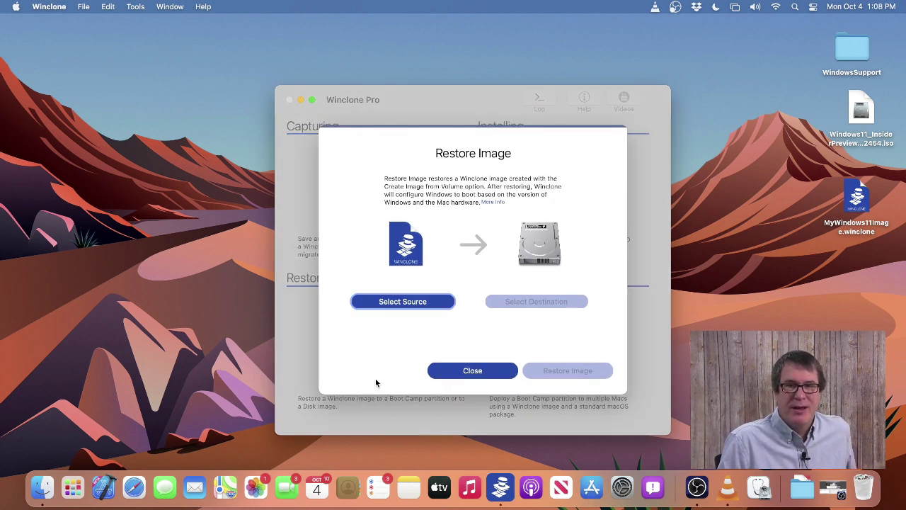
pyautogui.click(402, 301)
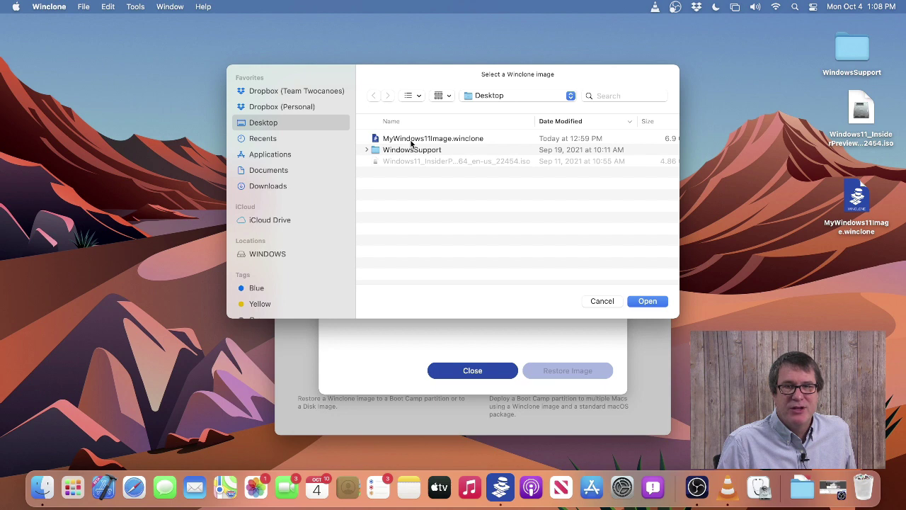
pyautogui.doubleClick(411, 140)
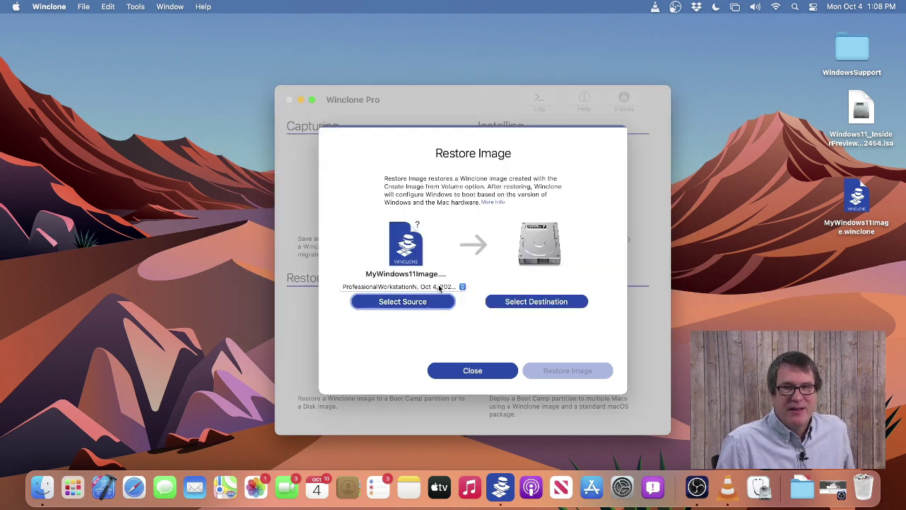
pyautogui.click(439, 288)
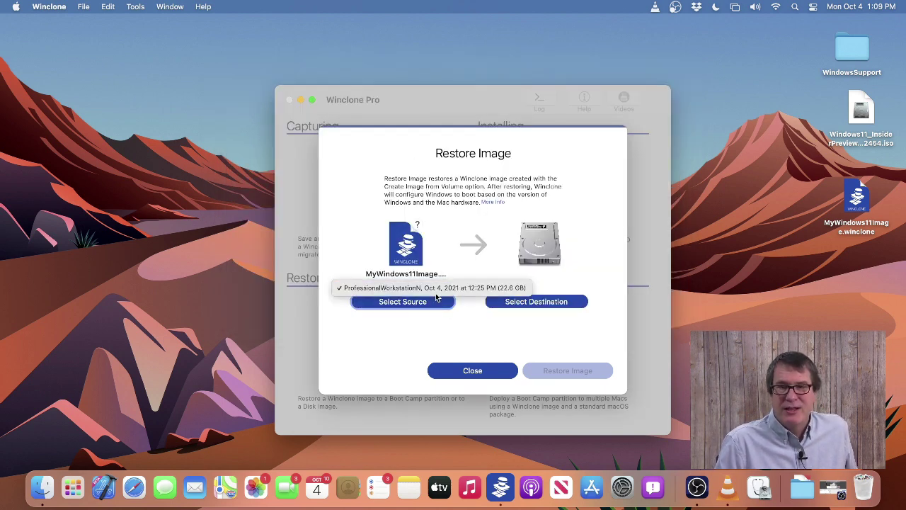
pyautogui.click(435, 356)
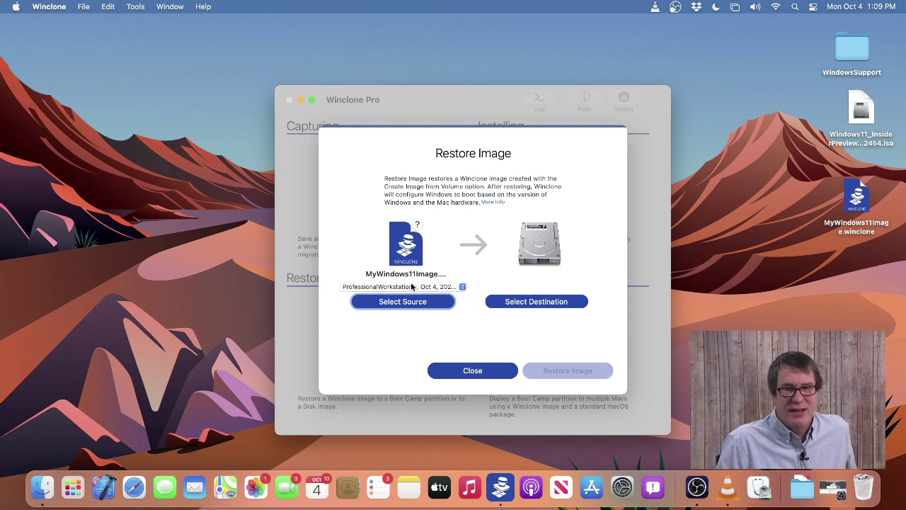
# - Set the WINDOWS partition as the destination and start the restore
pyautogui.click(520, 302)
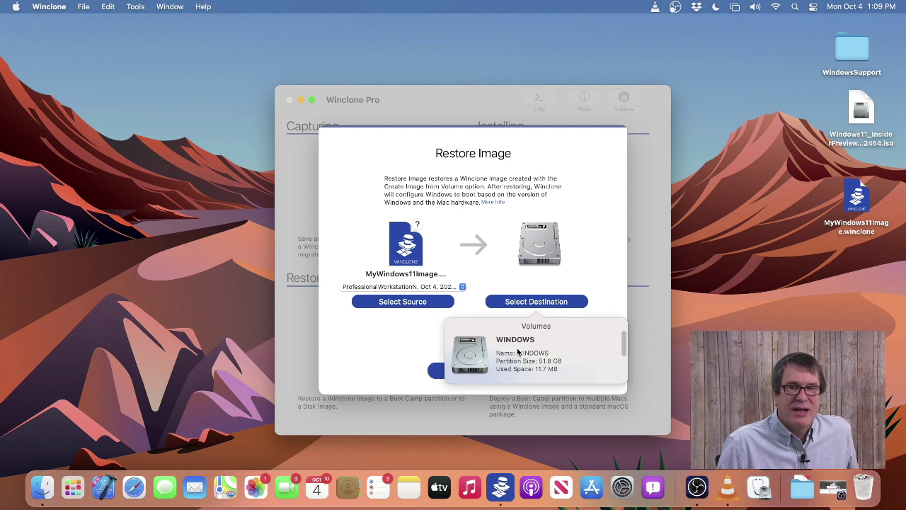
pyautogui.click(517, 351)
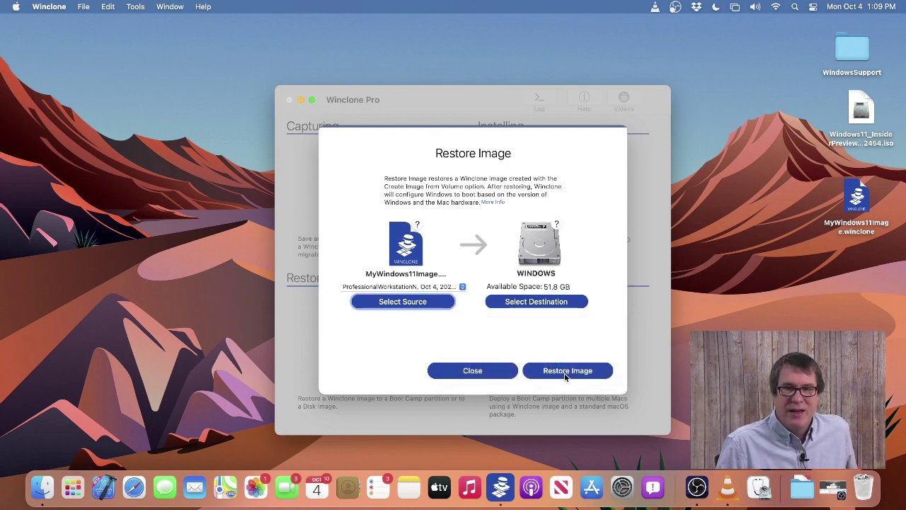
pyautogui.click(566, 376)
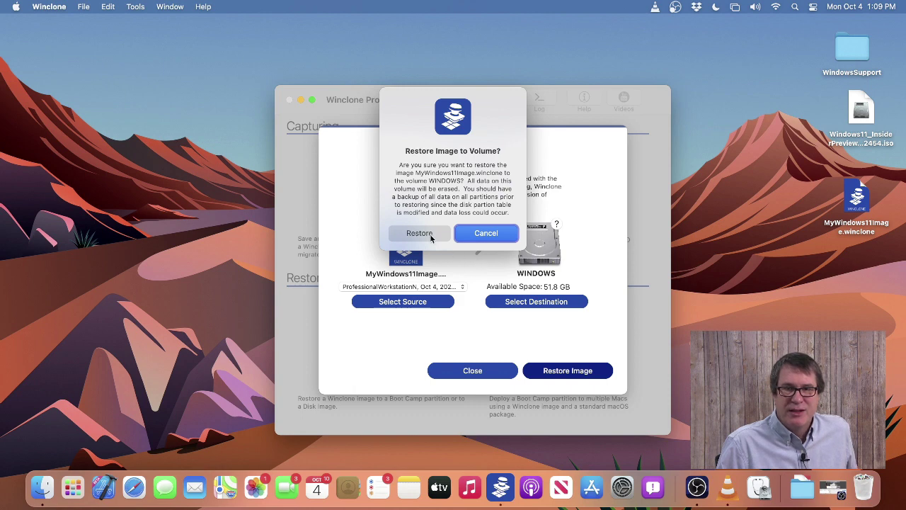
# - Confirm erasing WINDOWS to restore the image, then dismiss the Restore Complete notice
pyautogui.click(424, 234)
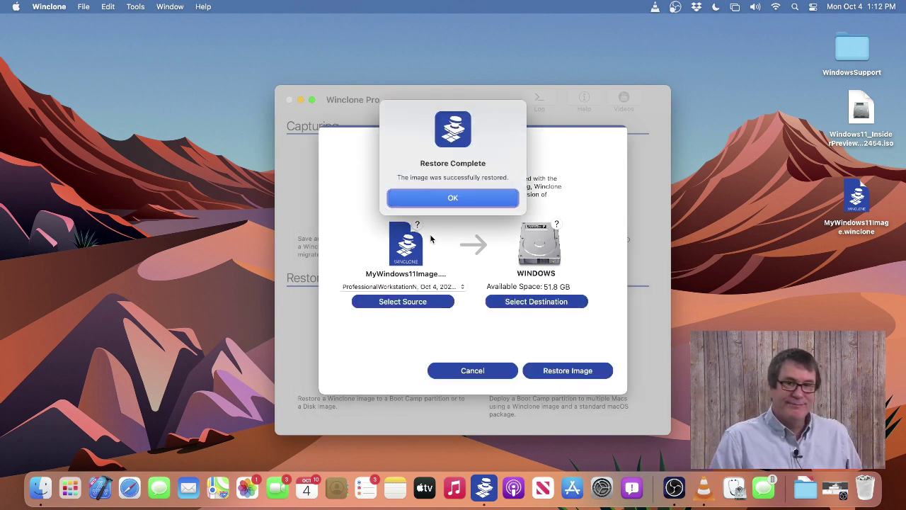
pyautogui.press('Return')
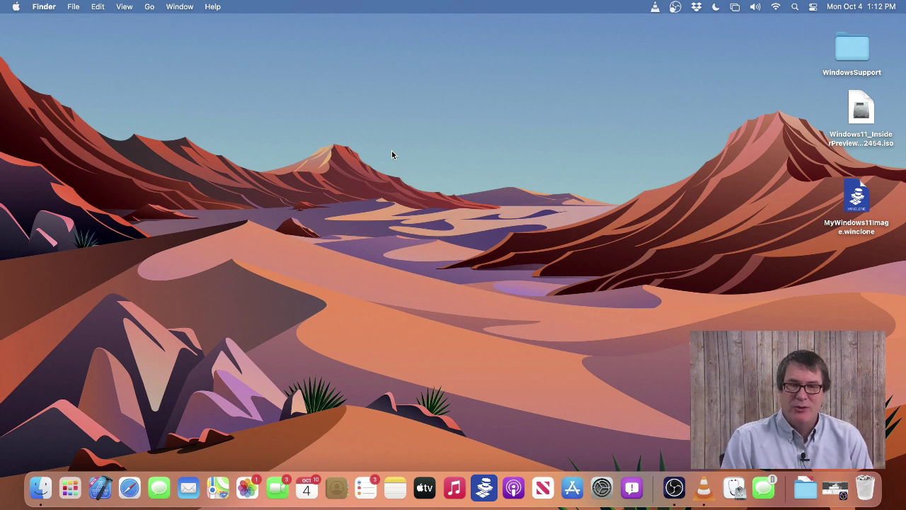
# - Launch Boot Camp Assistant from Utilities, close the folder, and reposition the assistant window
pyautogui.click(170, 7)
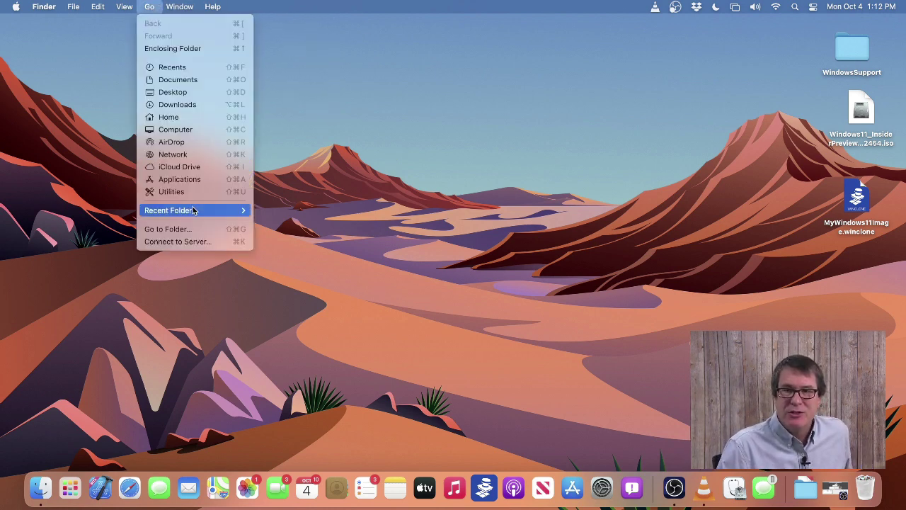
pyautogui.click(361, 182)
pyautogui.doubleClick(368, 166)
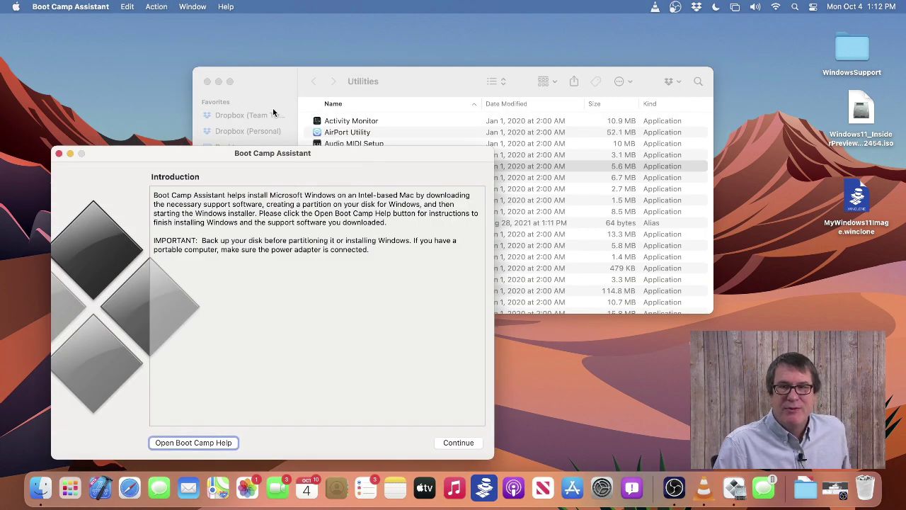
pyautogui.click(208, 81)
pyautogui.moveTo(227, 151); pyautogui.dragTo(352, 75)
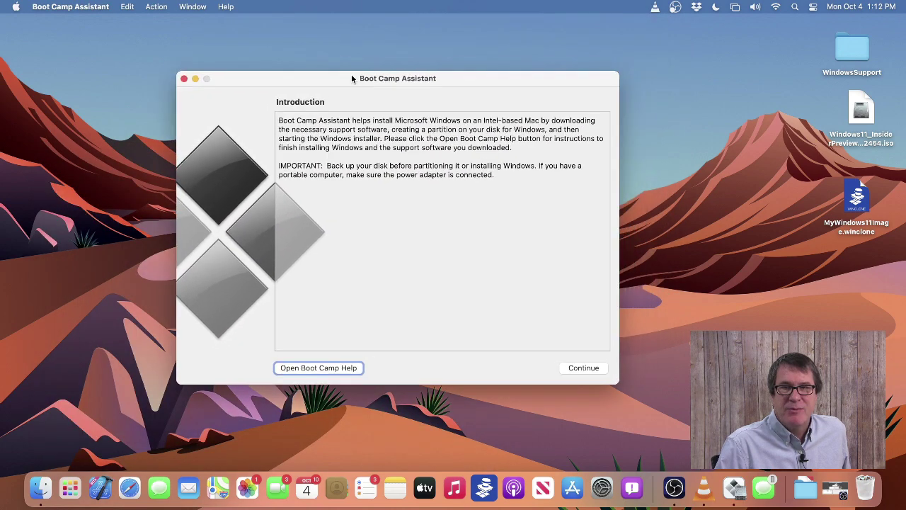
# - Begin Download Windows Support Software with the Desktop as location, then cancel it
pyautogui.click(156, 6)
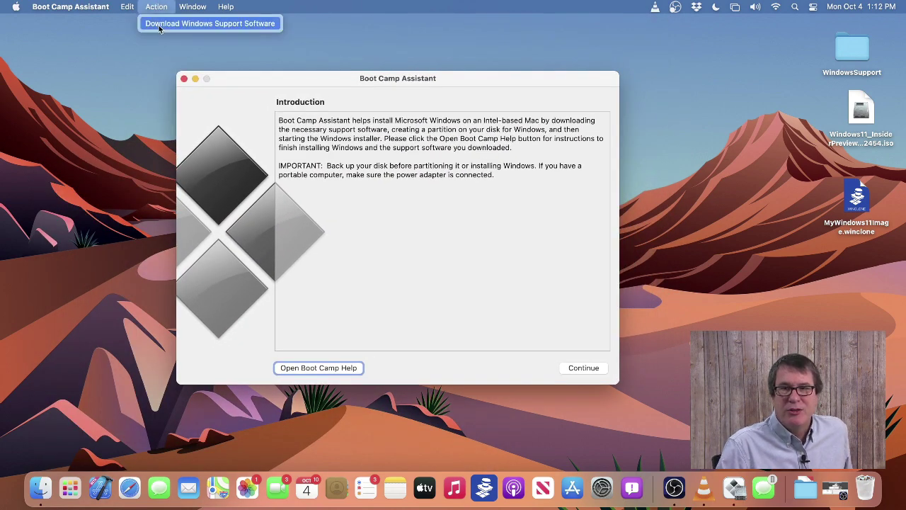
pyautogui.click(159, 23)
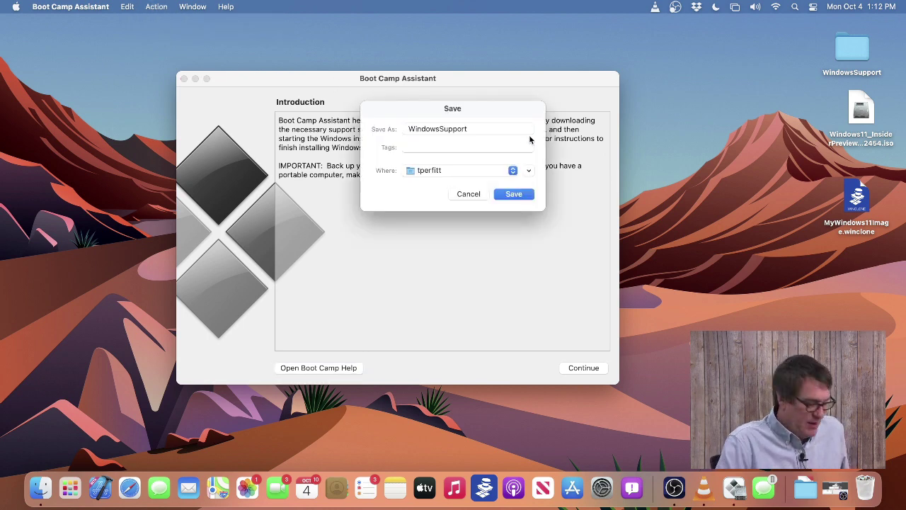
pyautogui.click(468, 170)
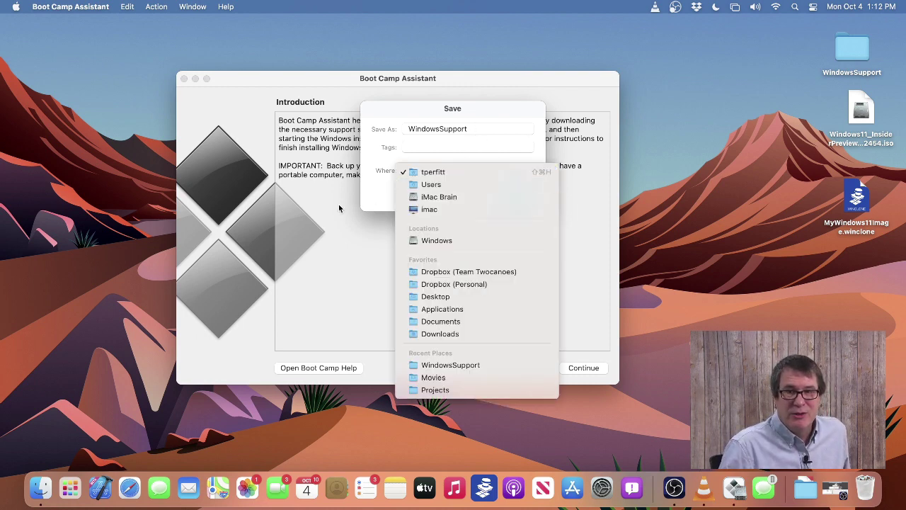
pyautogui.click(453, 296)
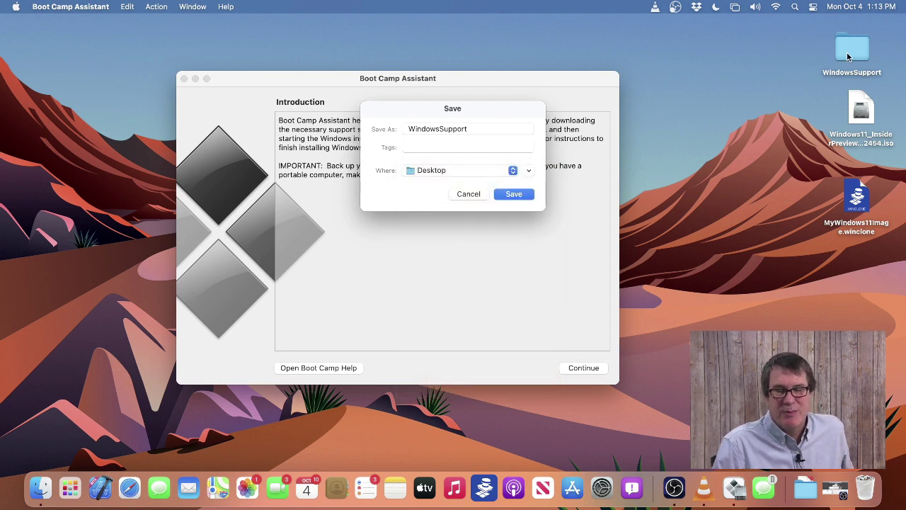
pyautogui.click(462, 197)
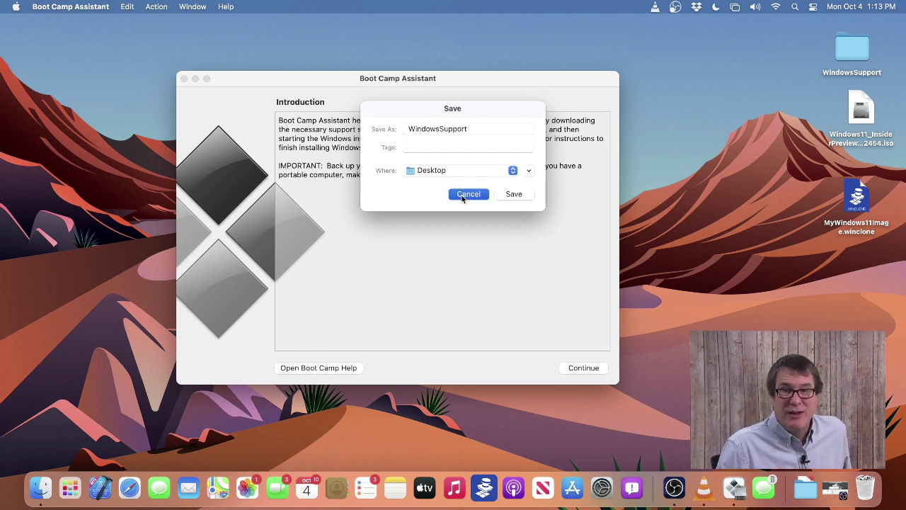
# - Open the desktop WindowsSupport folder, select Setup.exe, and close the window
pyautogui.doubleClick(850, 53)
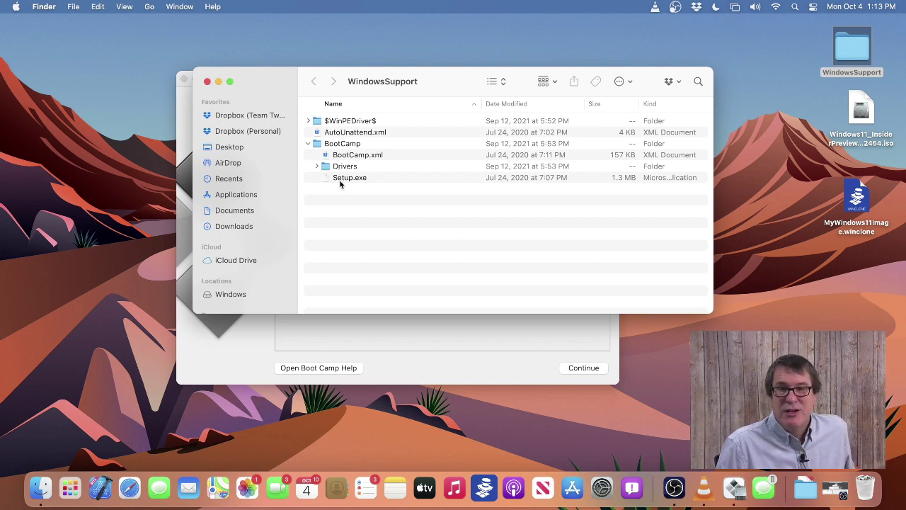
pyautogui.click(339, 179)
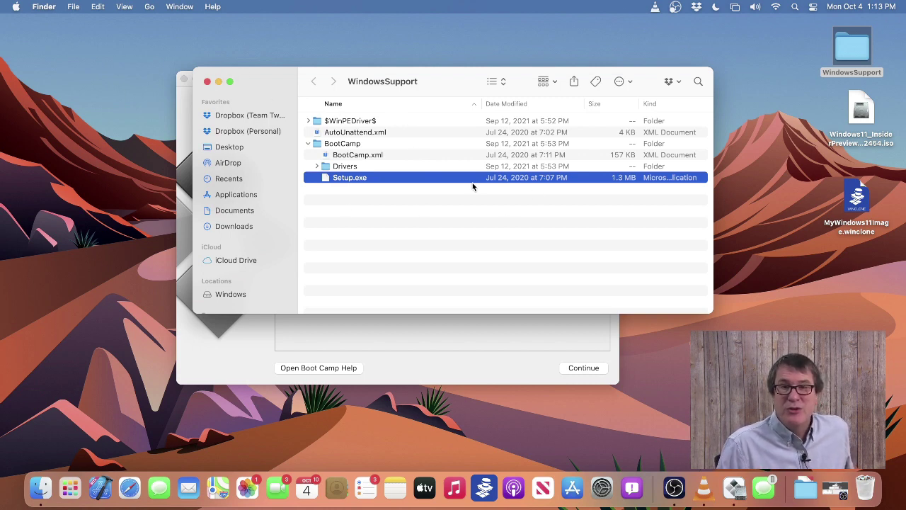
pyautogui.click(207, 82)
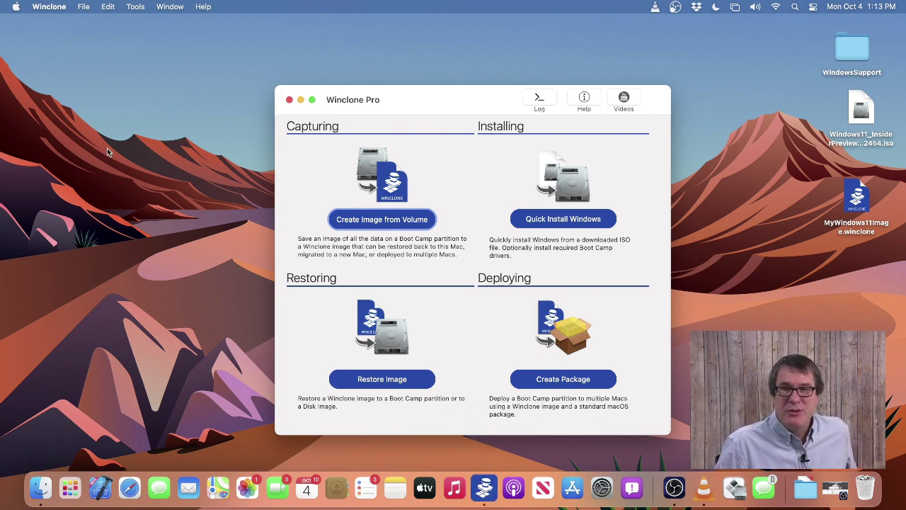
# - Start adding Boot Camp drivers from Tools, using WindowsSupport as the driver folder
pyautogui.click(134, 6)
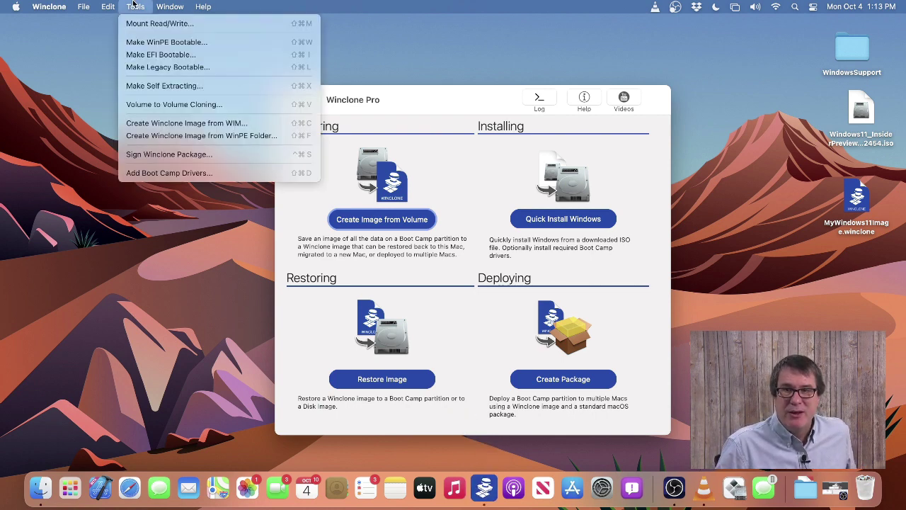
pyautogui.click(161, 174)
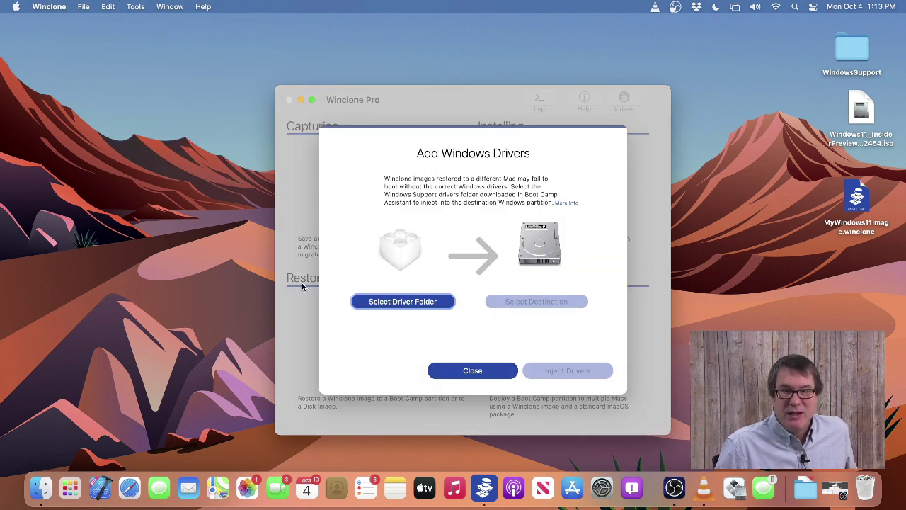
pyautogui.click(383, 308)
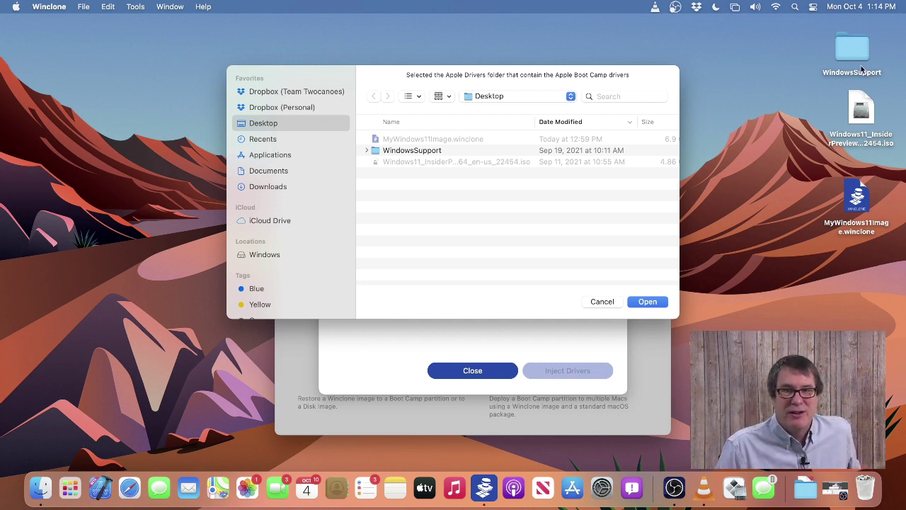
pyautogui.doubleClick(419, 151)
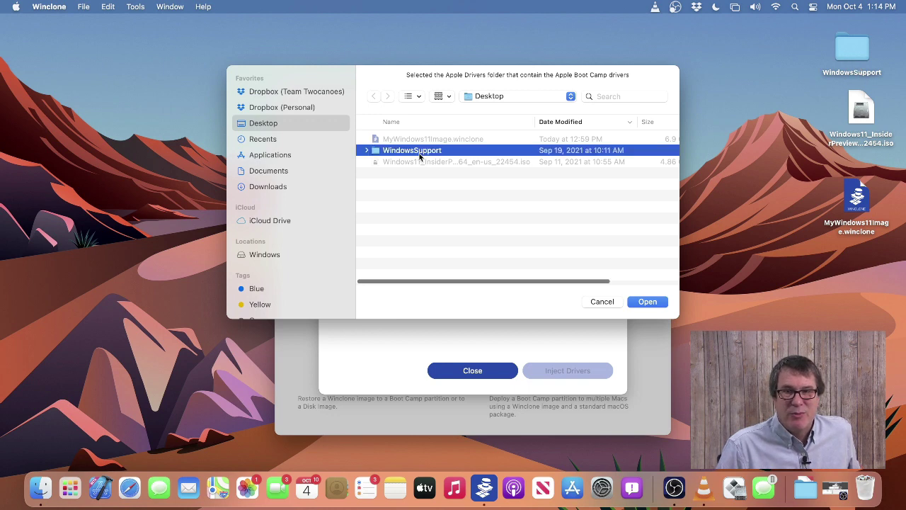
pyautogui.click(648, 301)
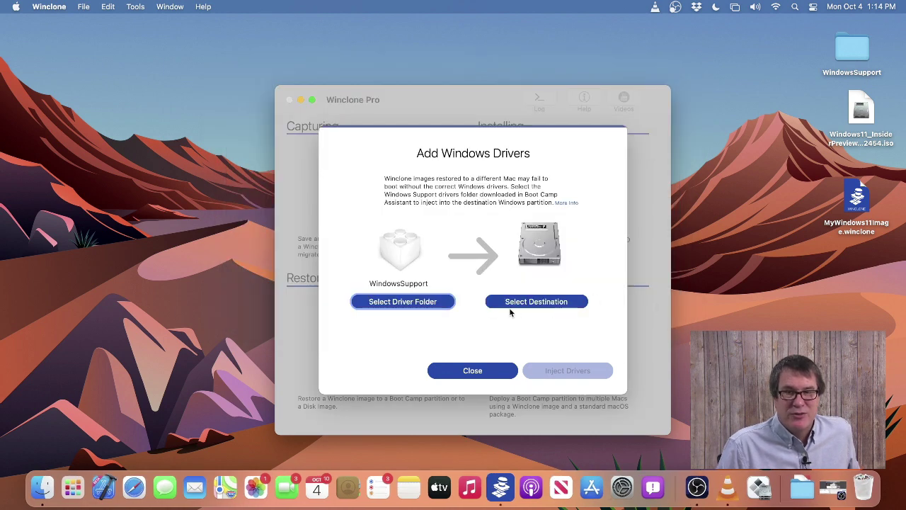
# - Target the Windows partition for injection and review the found drivers, including AppleDFR
pyautogui.click(519, 302)
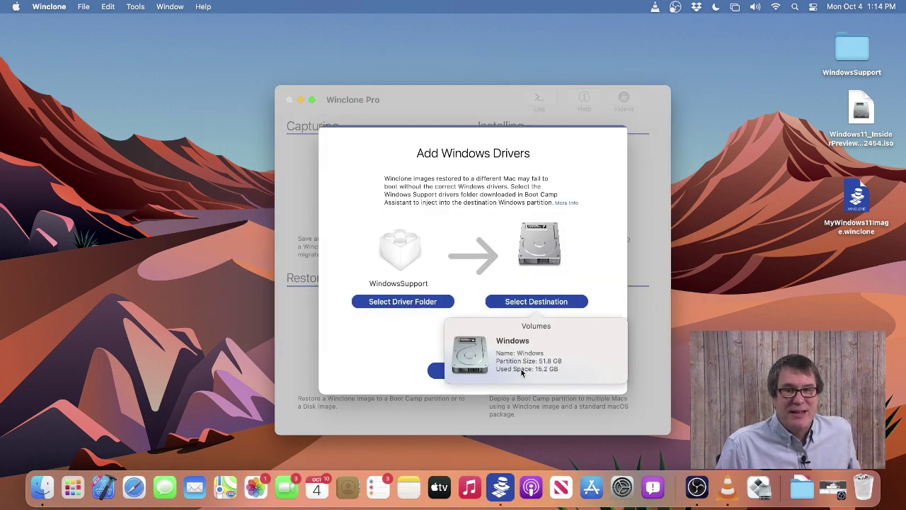
pyautogui.click(516, 368)
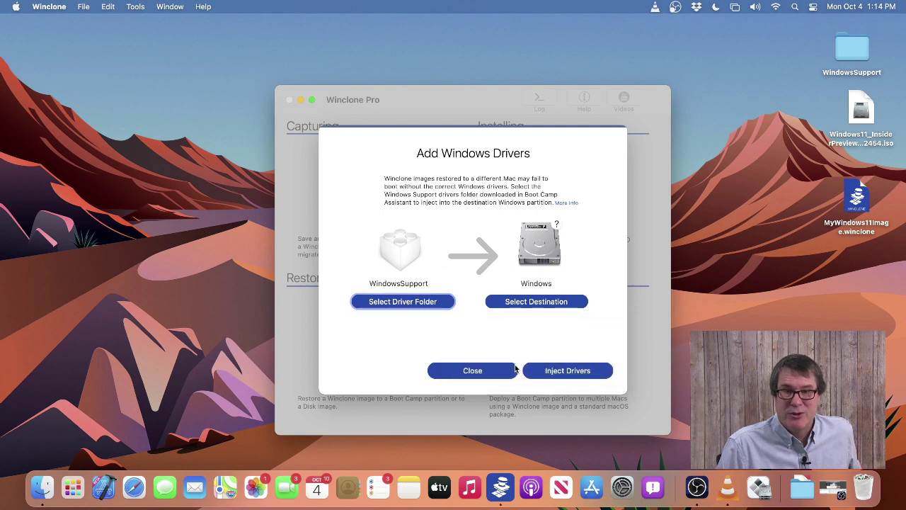
pyautogui.click(597, 371)
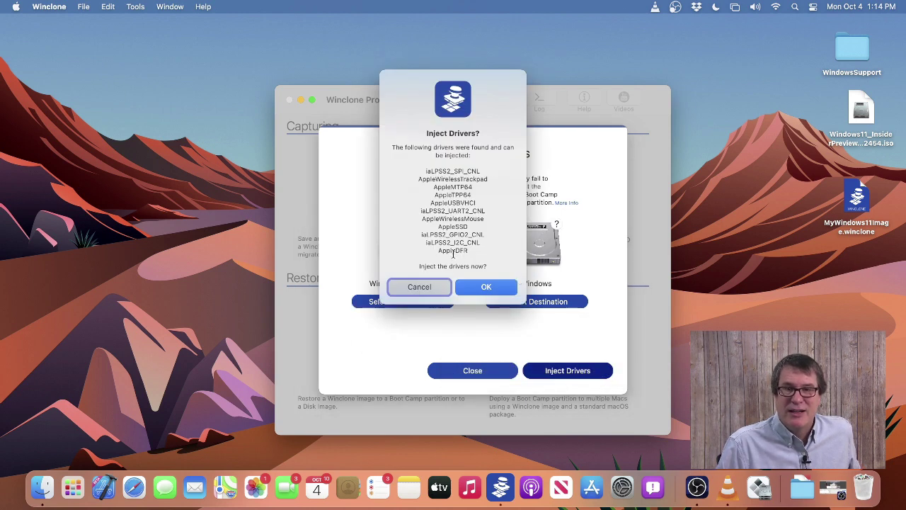
pyautogui.moveTo(418, 168); pyautogui.dragTo(461, 259)
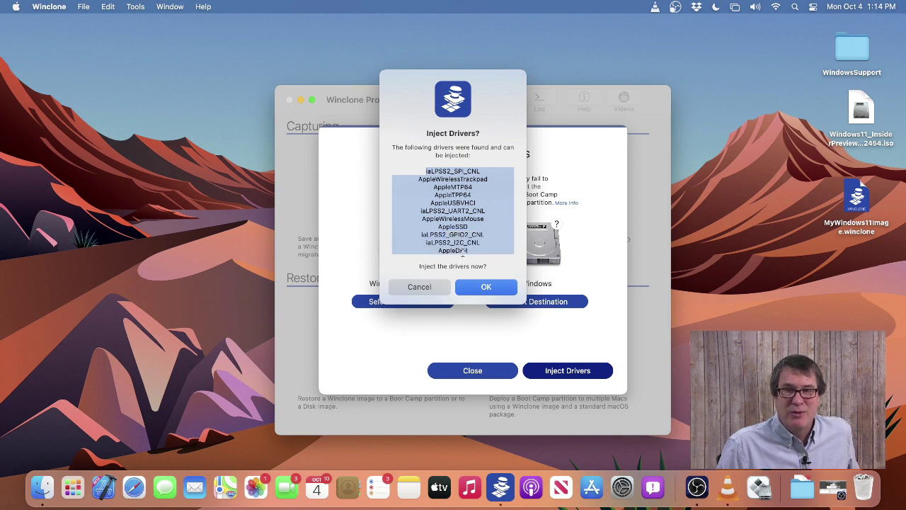
pyautogui.tripleClick(461, 254)
pyautogui.click(485, 240)
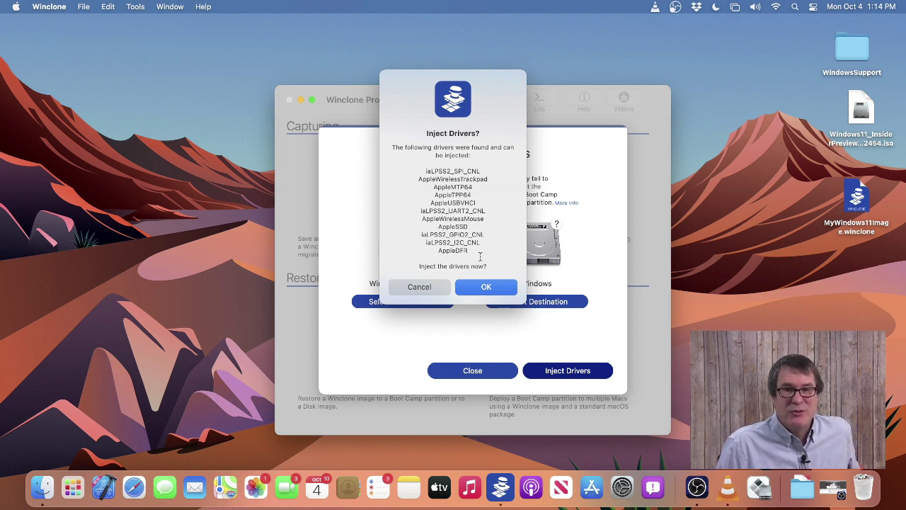
# - Confirm injecting the listed drivers, dismiss the success notice, and reopen the Tools menu
pyautogui.click(487, 287)
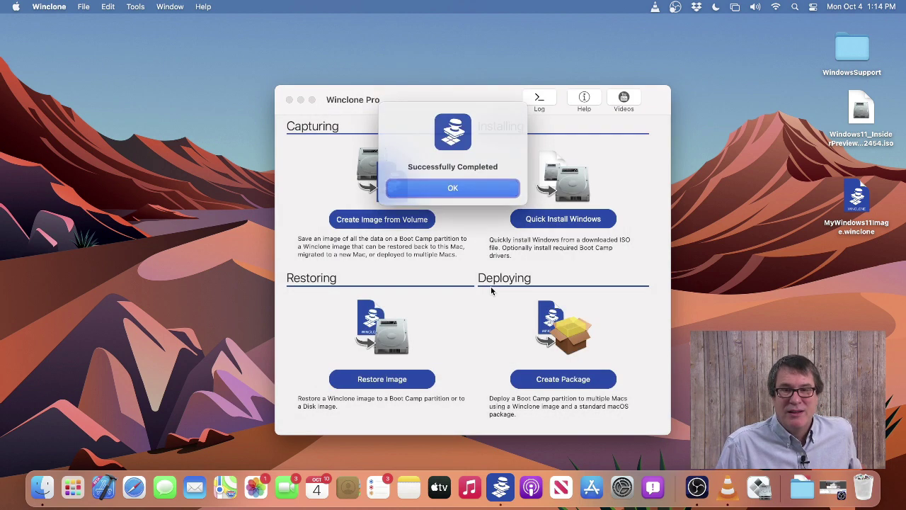
pyautogui.click(439, 191)
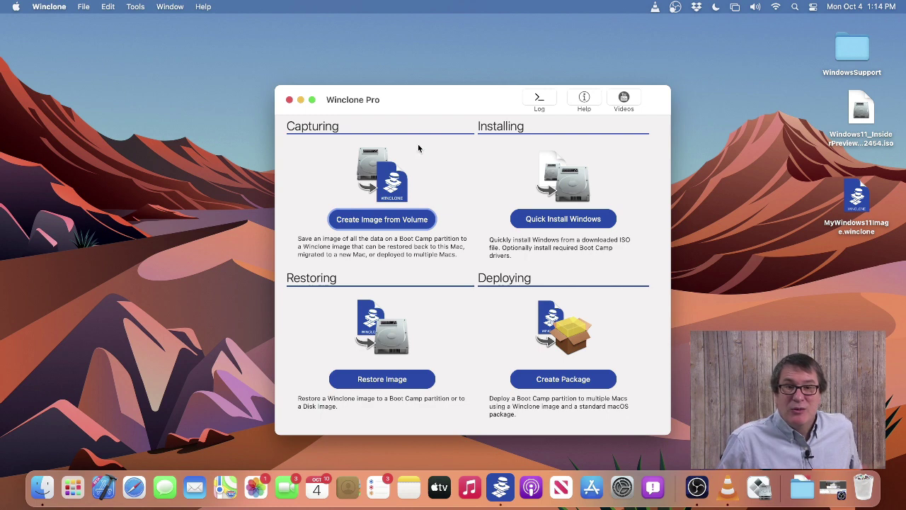
pyautogui.click(135, 6)
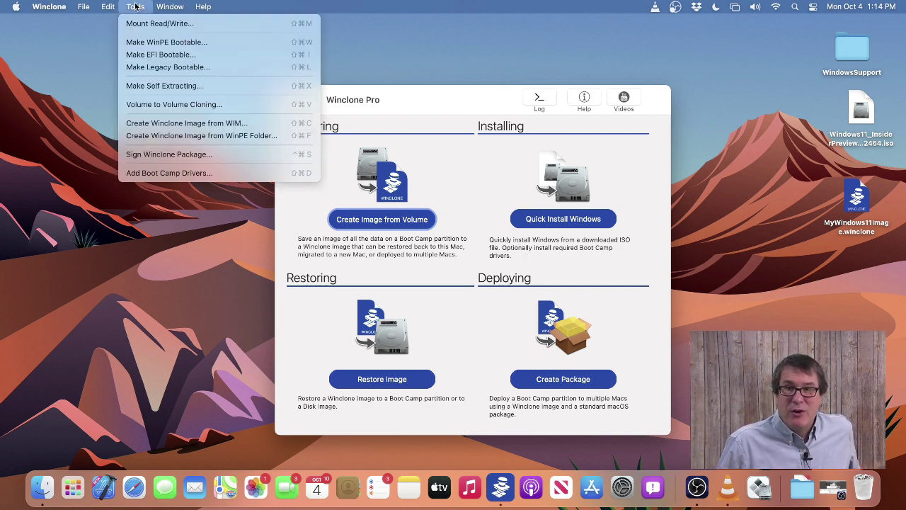
# - Mount the Windows NTFS volume read/write using Tools > Mount Read/Write
pyautogui.click(147, 27)
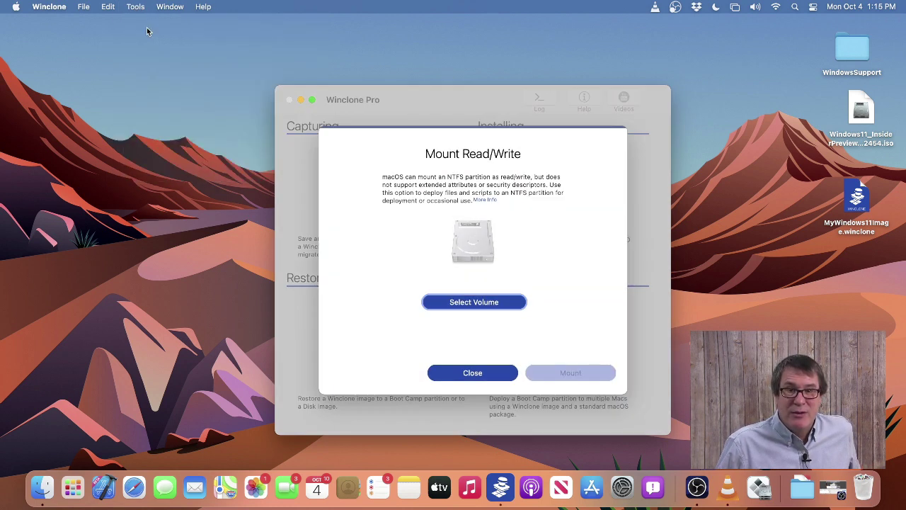
pyautogui.click(459, 302)
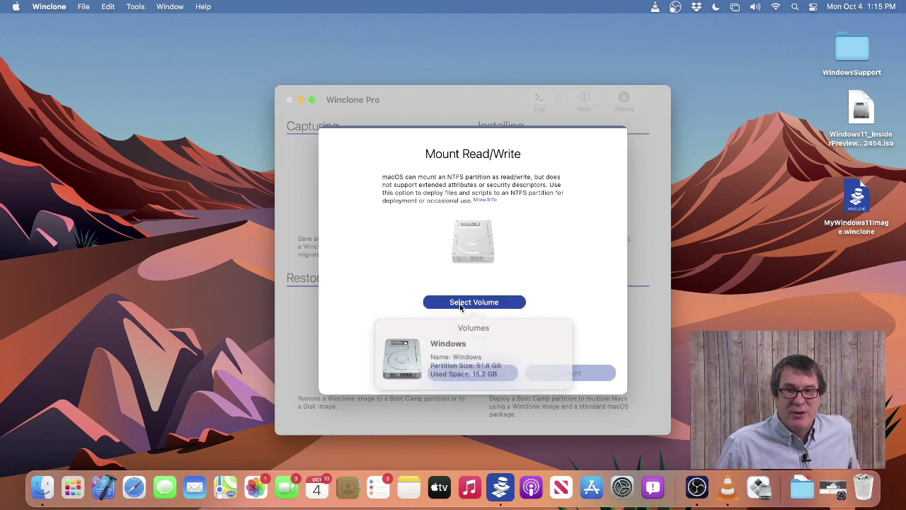
pyautogui.click(457, 342)
pyautogui.click(545, 365)
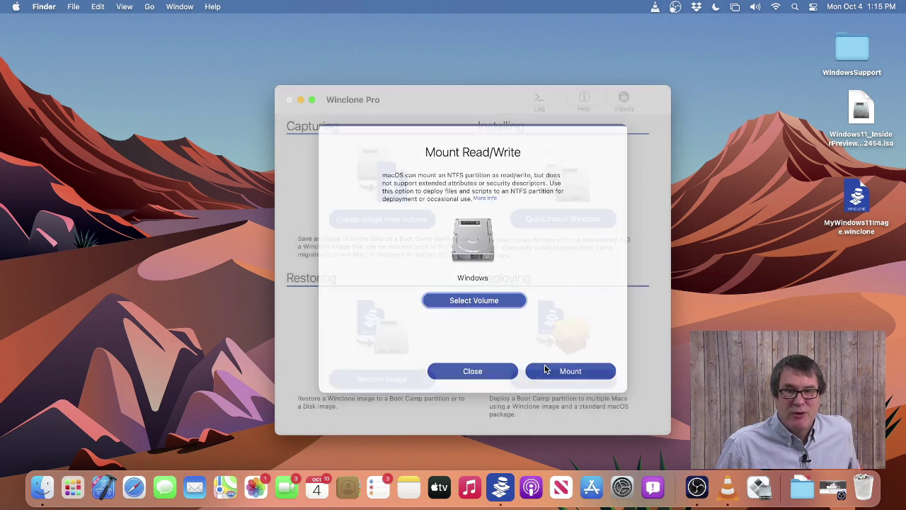
# - Copy WindowsSupport onto the Windows volume and confirm it holds BootCamp.xml, Drivers and Setup.exe
pyautogui.moveTo(851, 48); pyautogui.dragTo(456, 225)
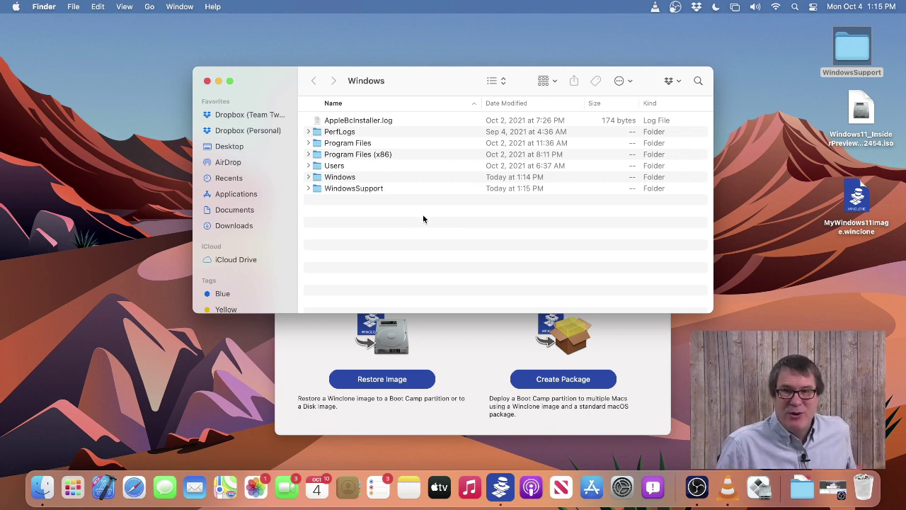
pyautogui.doubleClick(385, 190)
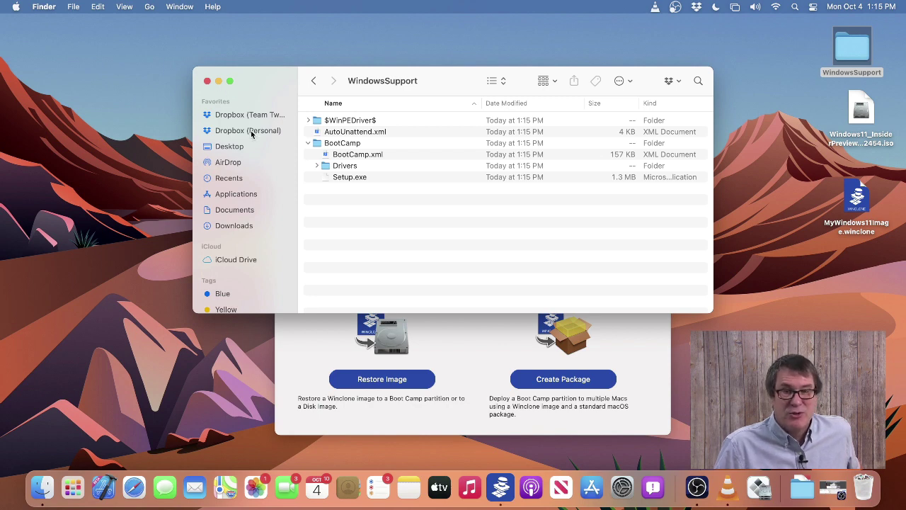
pyautogui.click(206, 82)
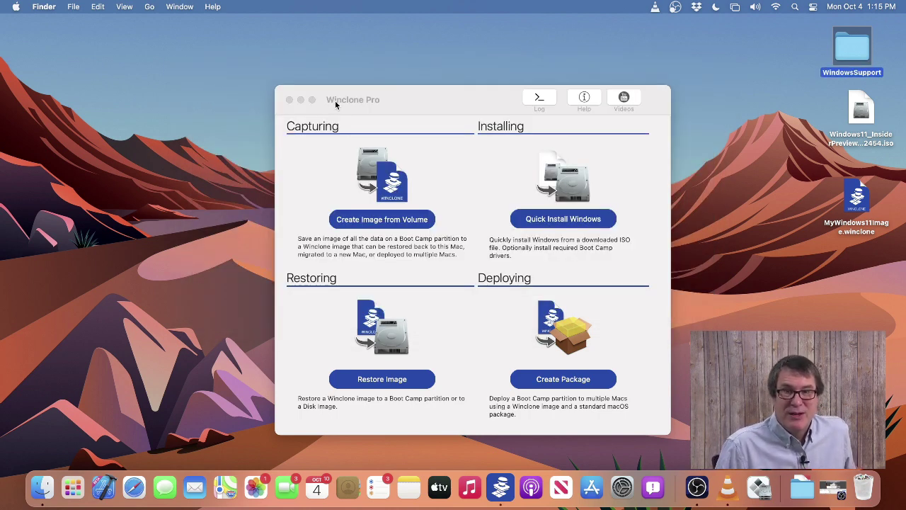
# - Open Quick Install Windows from Winclone's Installing section
pyautogui.rightClick(429, 112)
pyautogui.click(429, 111)
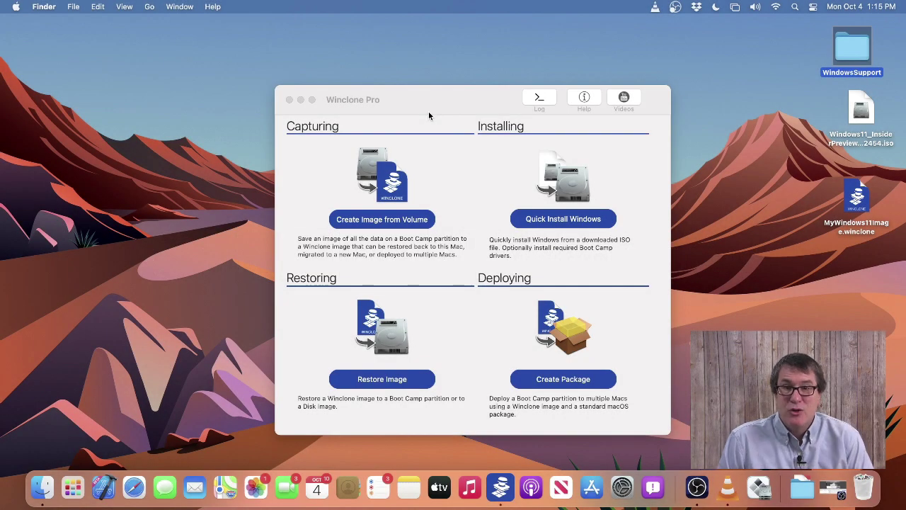
pyautogui.click(555, 221)
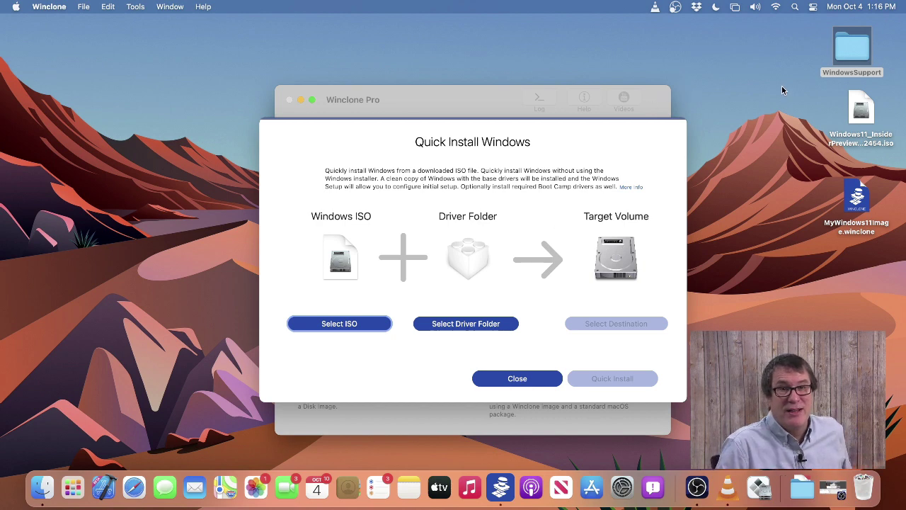
# - Set WindowsSupport as the Boot Camp driver folder
pyautogui.click(455, 326)
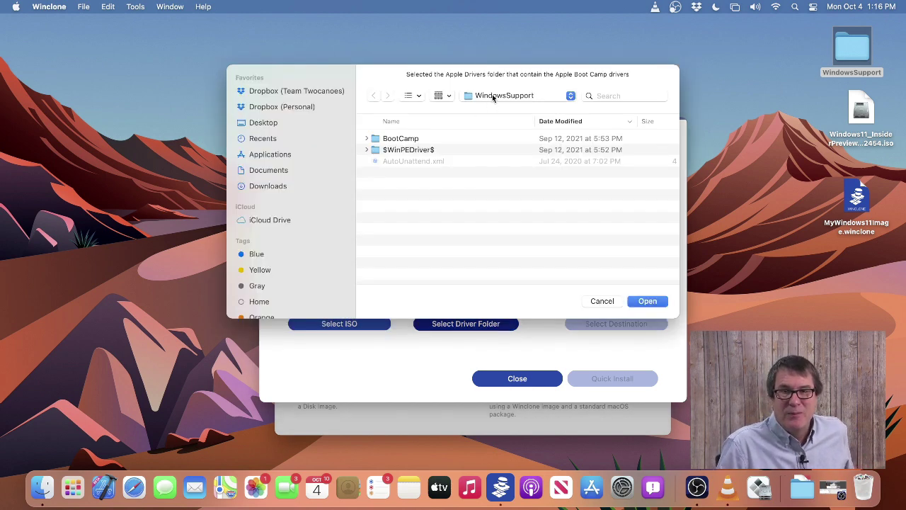
pyautogui.click(492, 96)
pyautogui.click(484, 99)
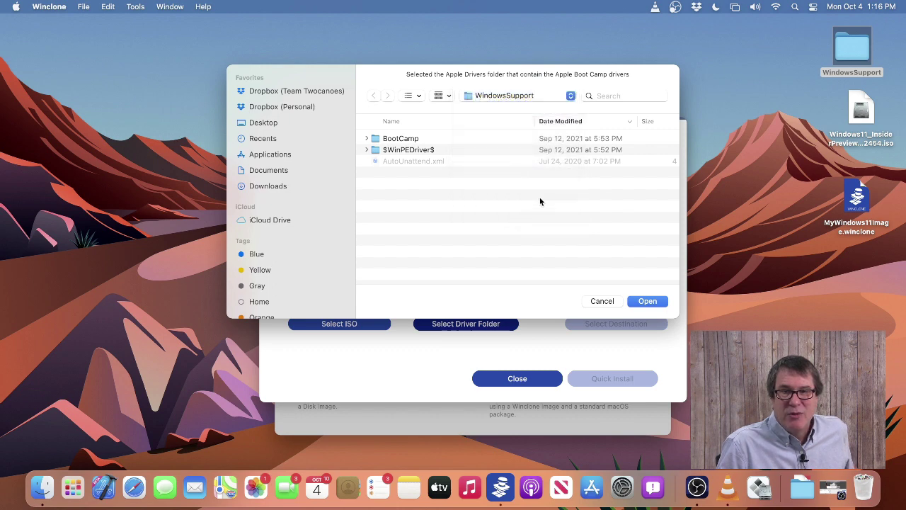
pyautogui.click(645, 302)
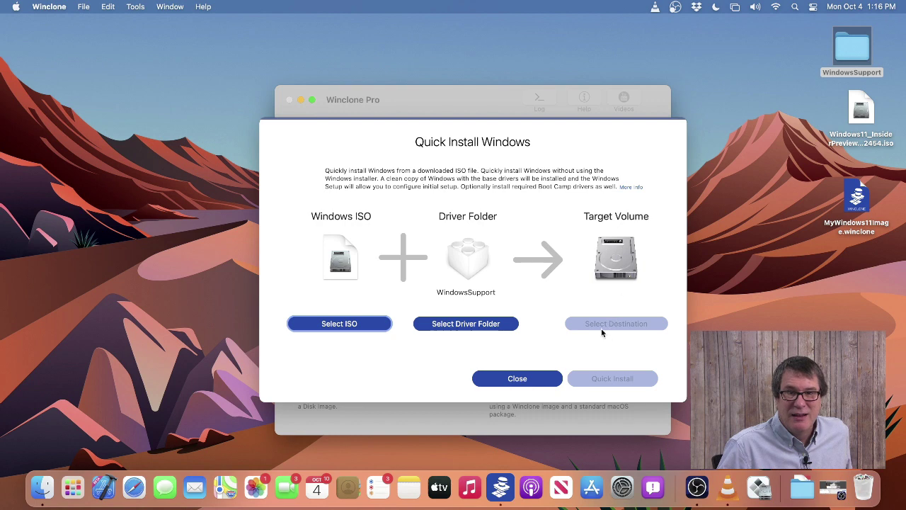
# - Choose the Windows 11 ISO from the Desktop and the Windows volume as target
pyautogui.click(330, 325)
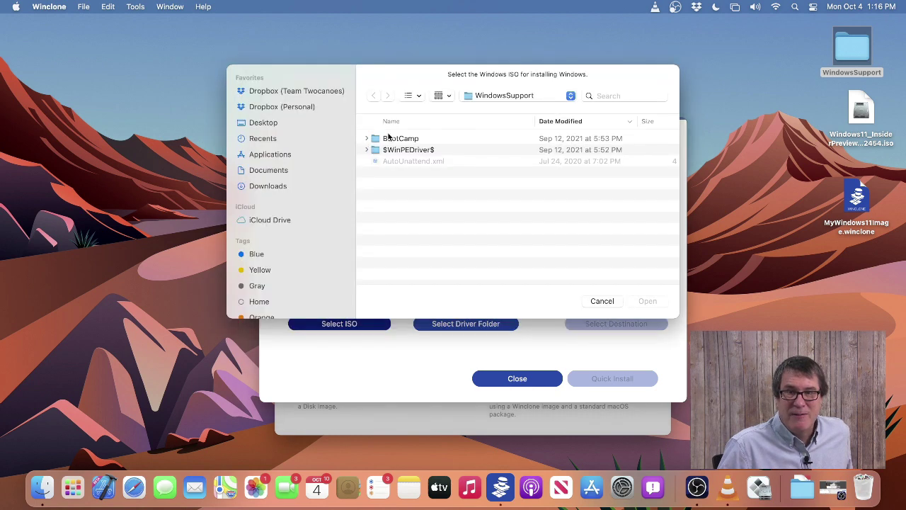
pyautogui.press('super+shift+d')
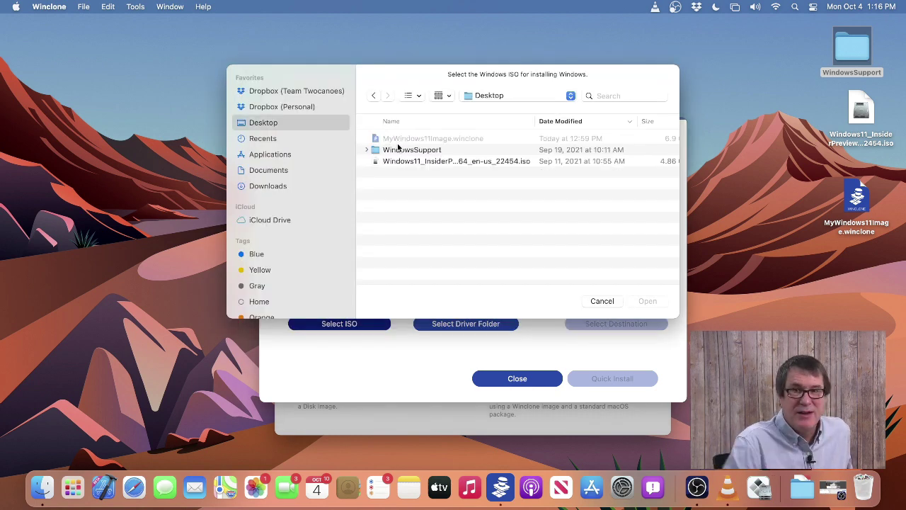
pyautogui.doubleClick(397, 163)
pyautogui.click(602, 323)
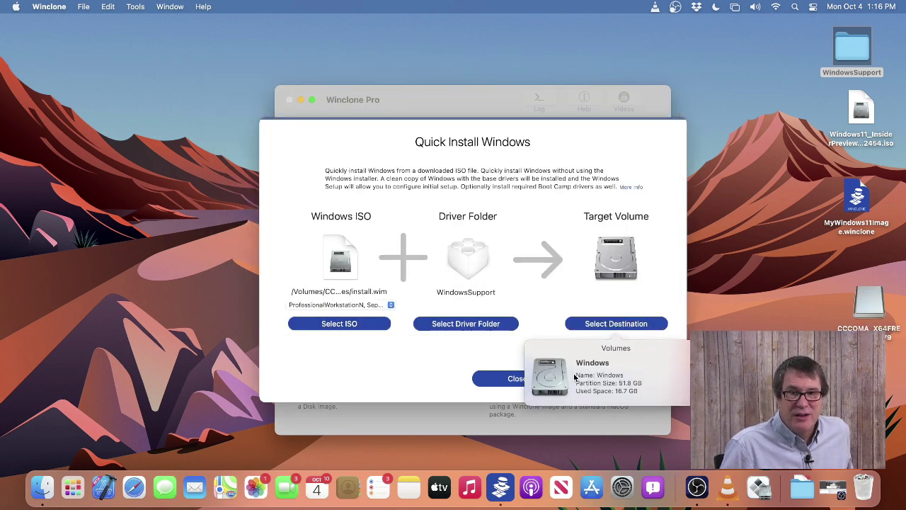
pyautogui.click(587, 386)
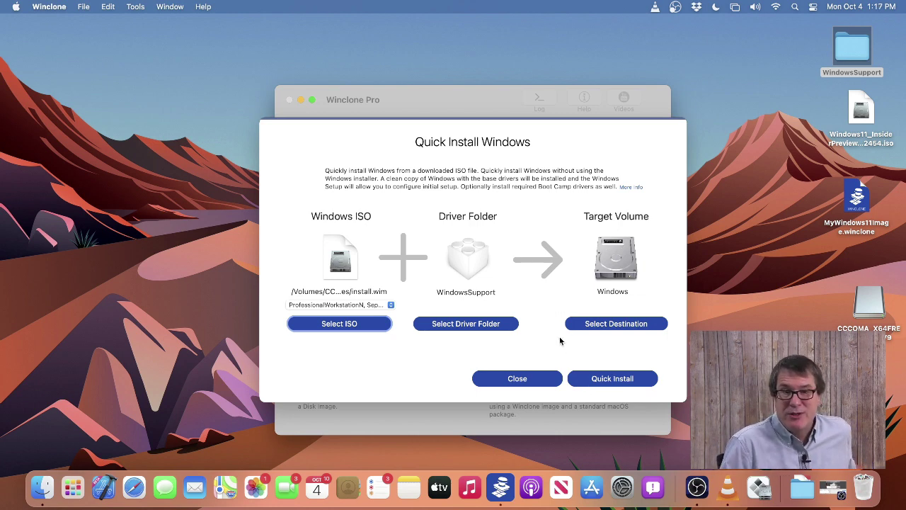
# - Select the ProfessionalWorkstation edition and start the quick install
pyautogui.click(356, 304)
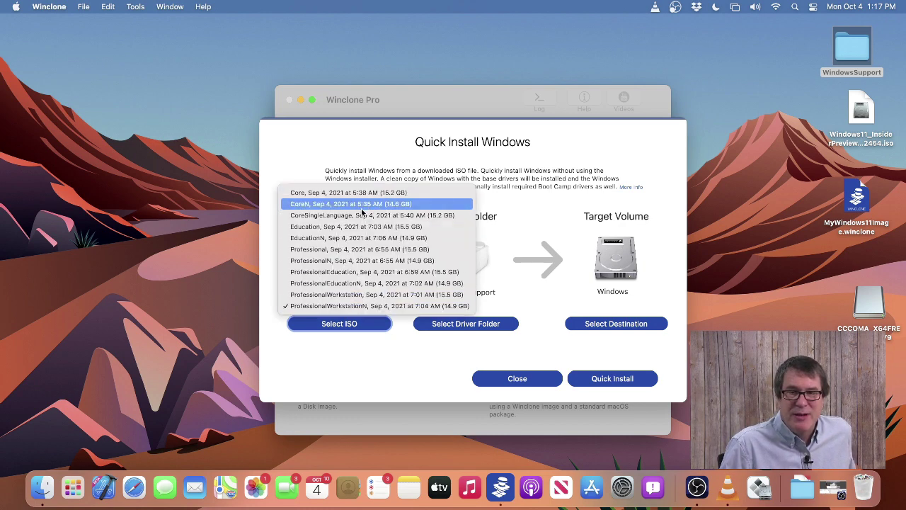
pyautogui.click(362, 295)
pyautogui.click(609, 383)
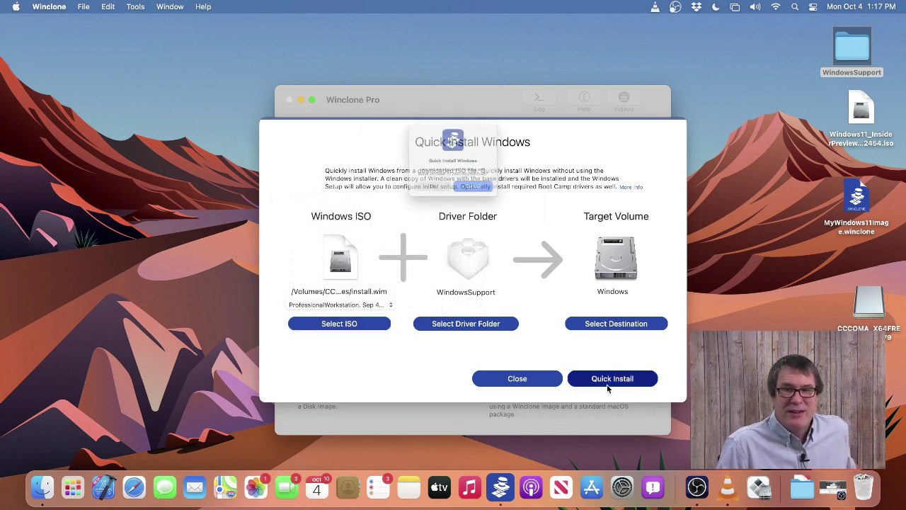
# - Confirm erasing the Windows volume, let the install finish, and dismiss the success notice
pyautogui.click(418, 204)
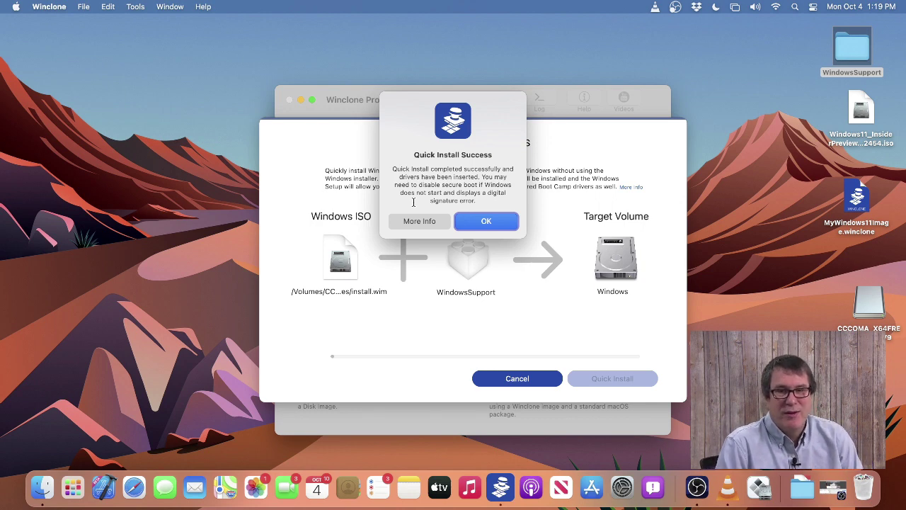
pyautogui.click(460, 225)
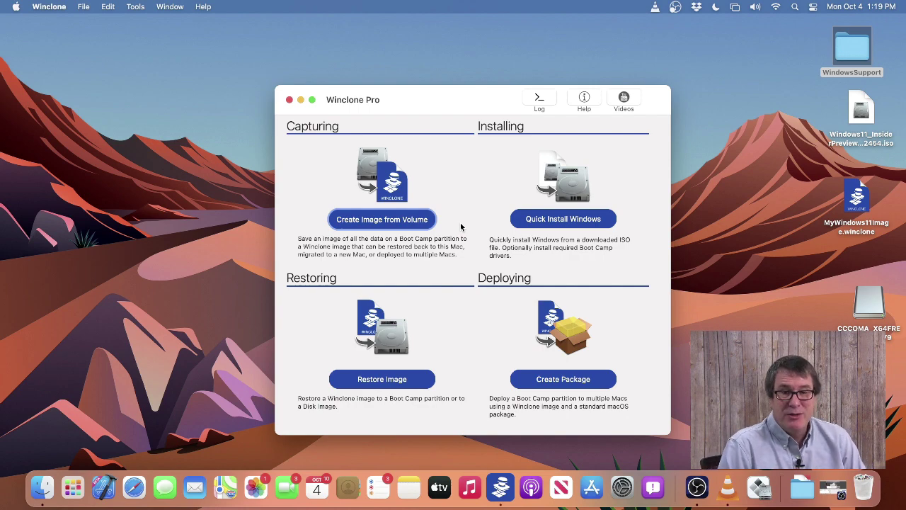
# - Start a new deployment package with Create Package in the Deploying section
pyautogui.click(565, 381)
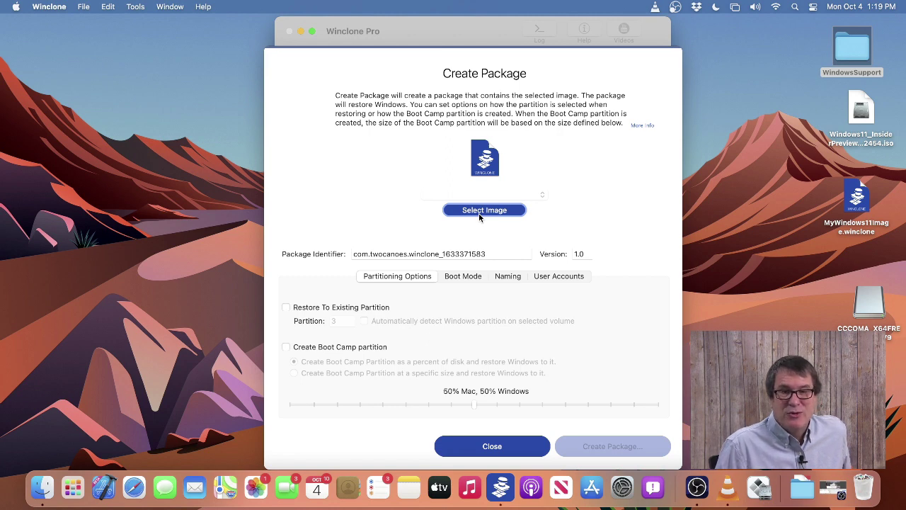
# - Use MyWindows11Image.winclone, restore to an existing or new Boot Camp partition at 50% Mac/50% Windows
pyautogui.click(482, 211)
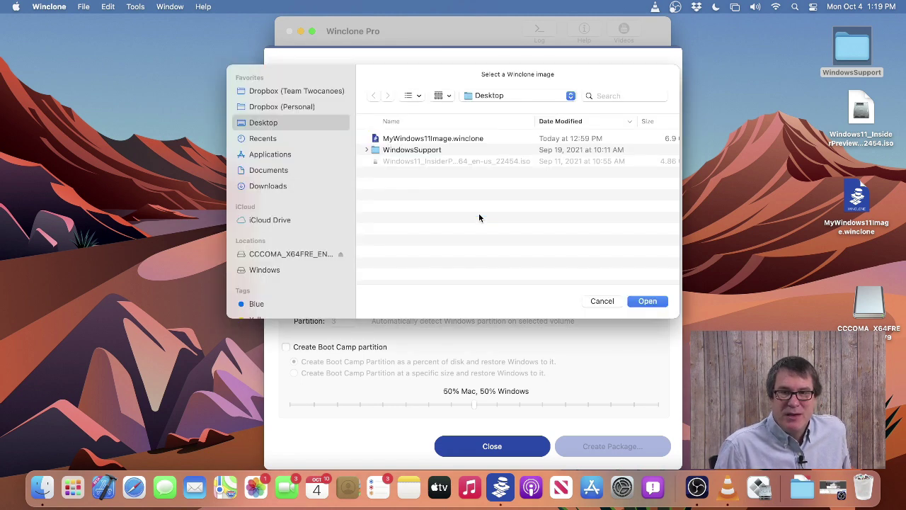
pyautogui.doubleClick(426, 138)
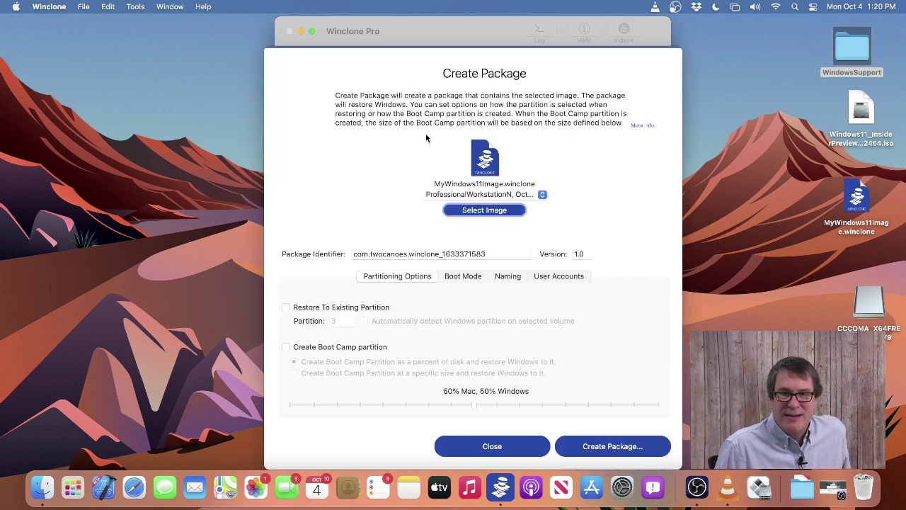
pyautogui.click(310, 307)
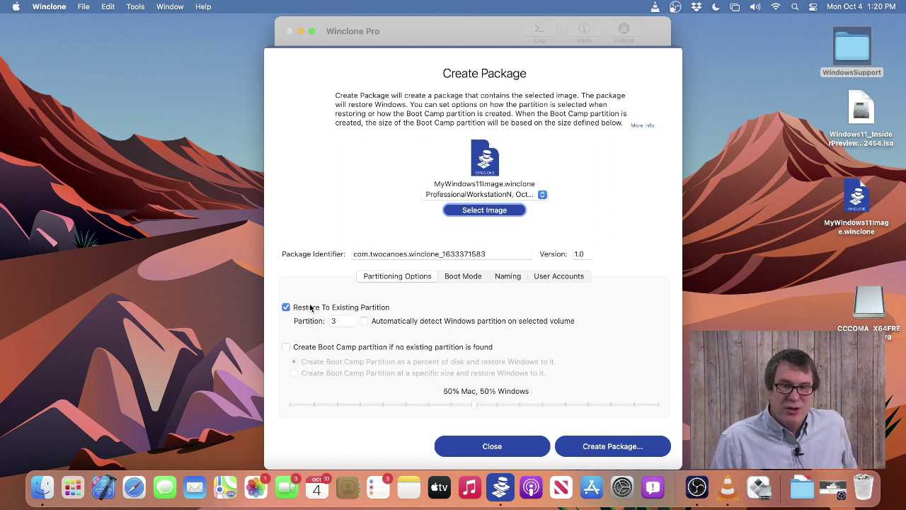
pyautogui.click(364, 321)
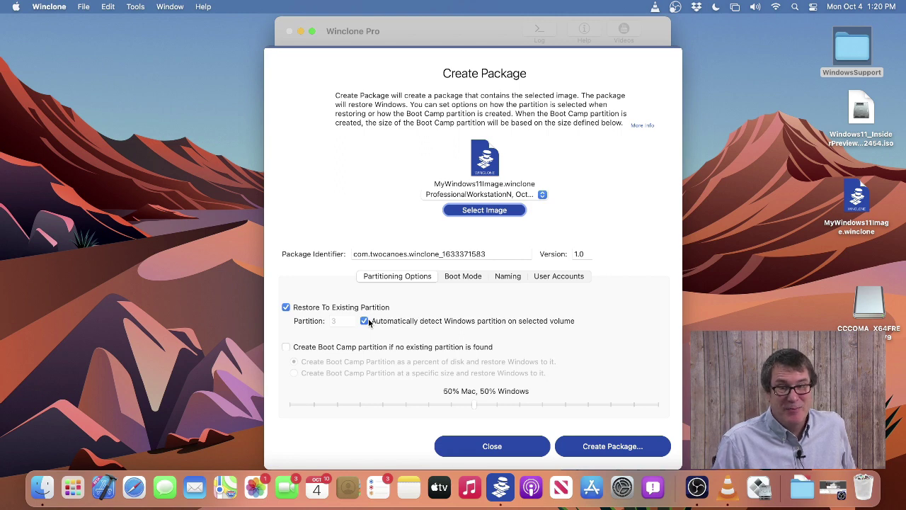
pyautogui.click(331, 347)
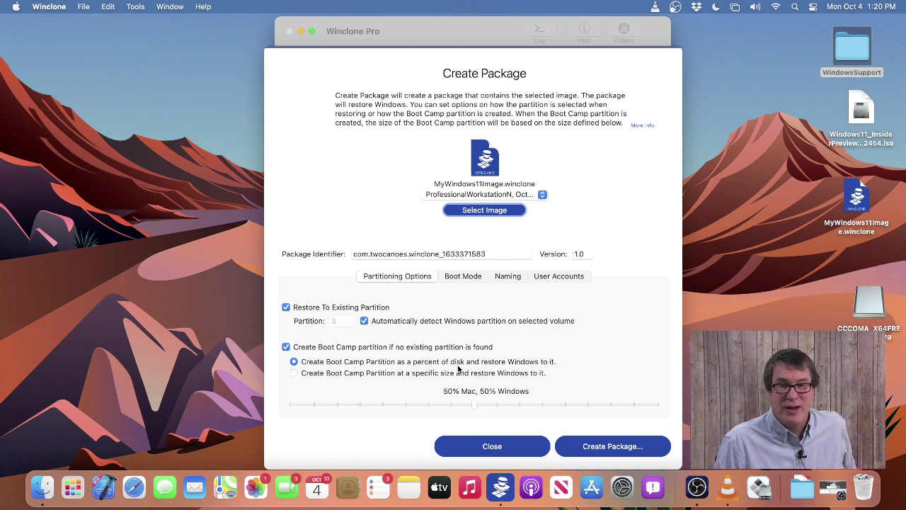
pyautogui.moveTo(475, 401)
pyautogui.mouseDown()
pyautogui.moveTo(496, 405)
pyautogui.moveTo(470, 411)
pyautogui.mouseUp()
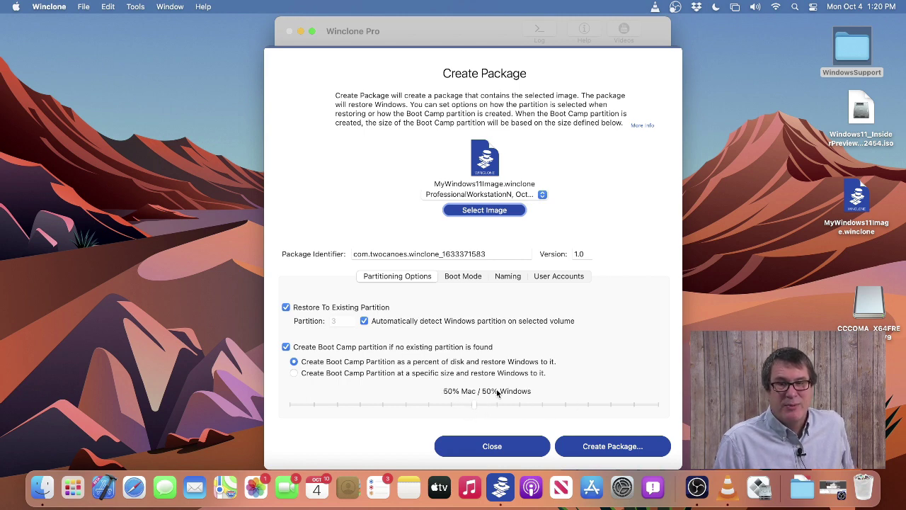
pyautogui.click(453, 279)
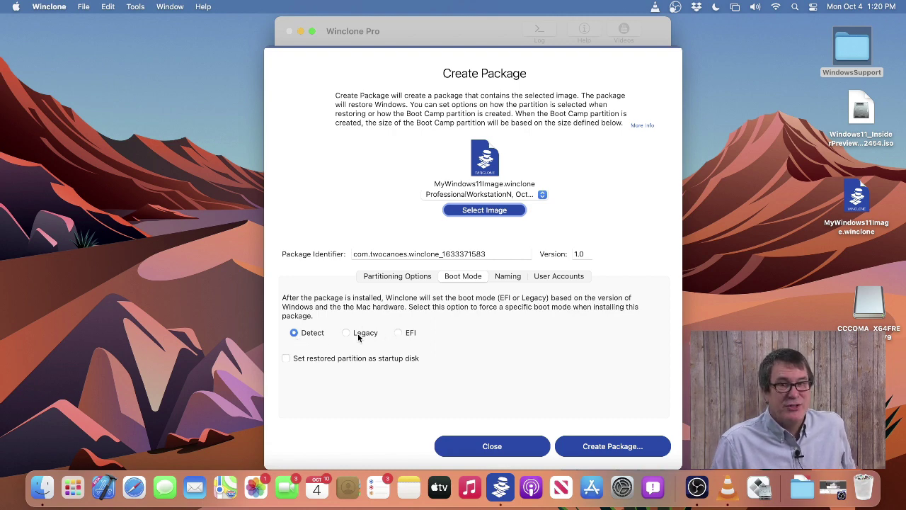
# - Review the Naming options and computer name variables, leaving naming customization off
pyautogui.click(518, 277)
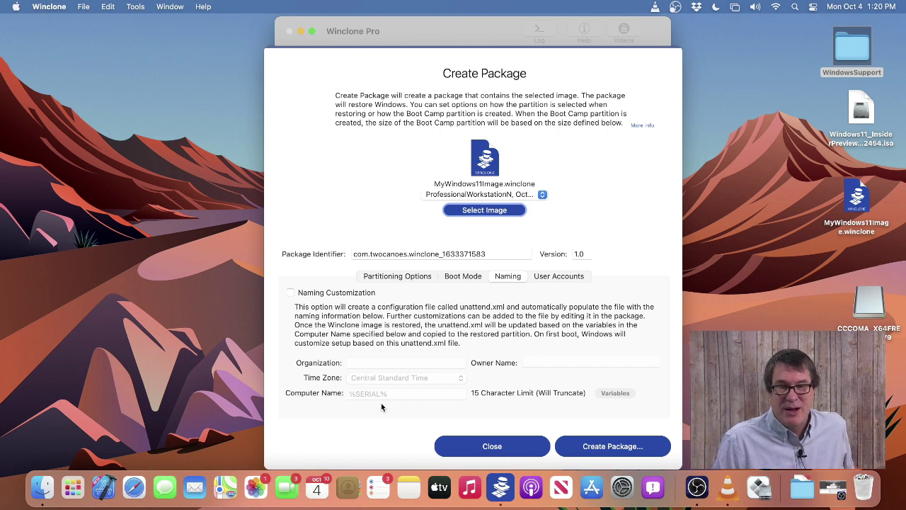
pyautogui.click(348, 293)
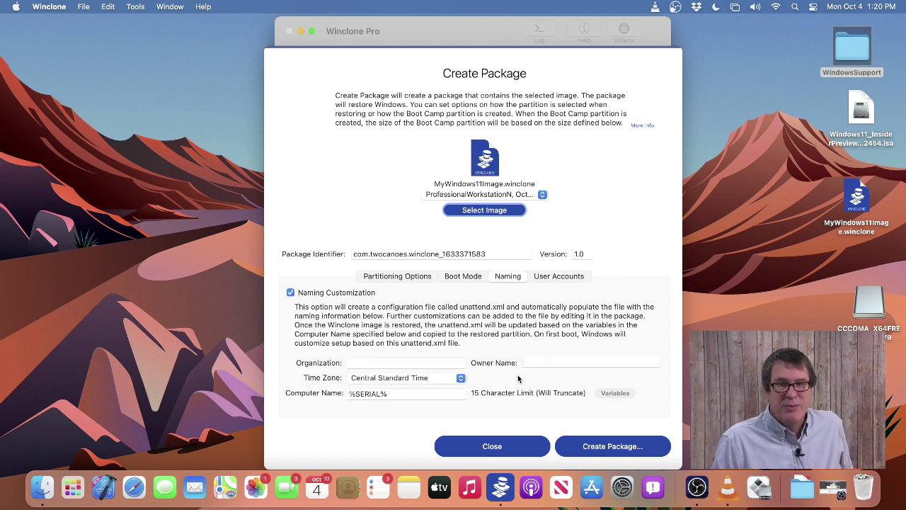
pyautogui.click(606, 394)
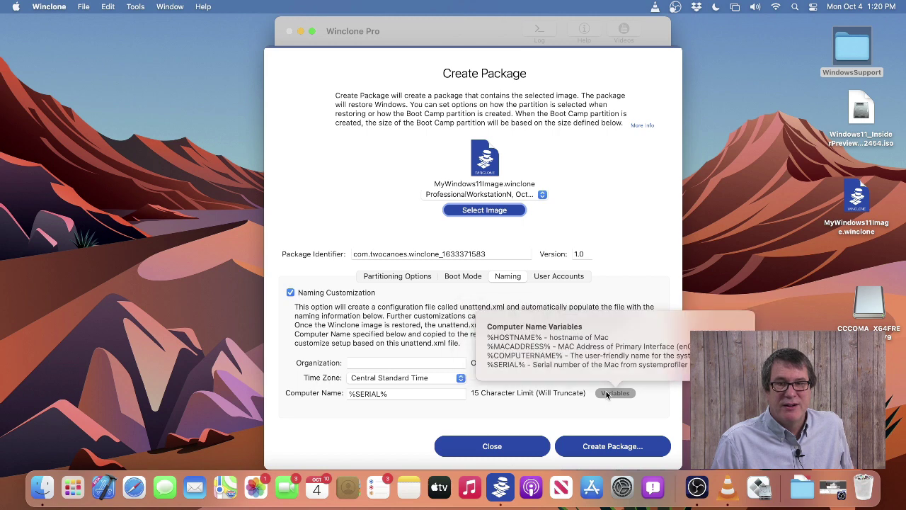
pyautogui.click(454, 411)
pyautogui.click(352, 293)
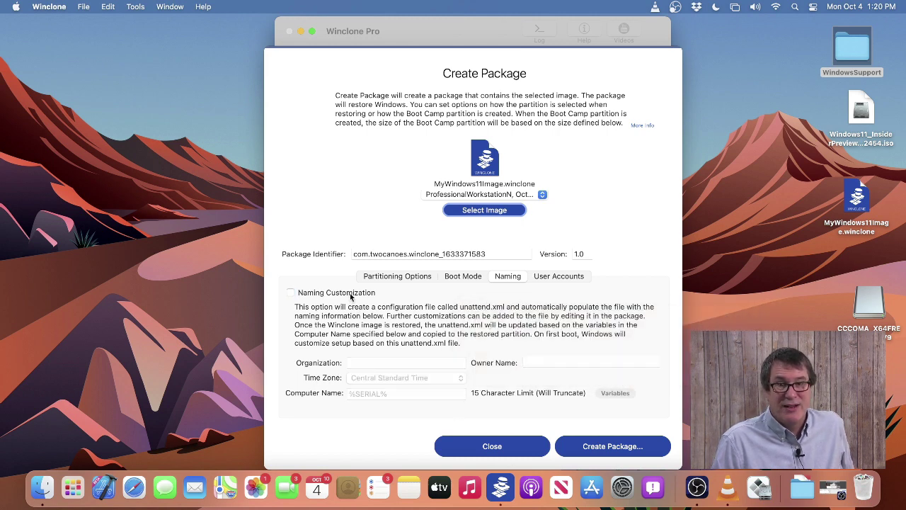
# - Leave Initial Setup after First Boot off under User Accounts and begin creating the package
pyautogui.click(551, 276)
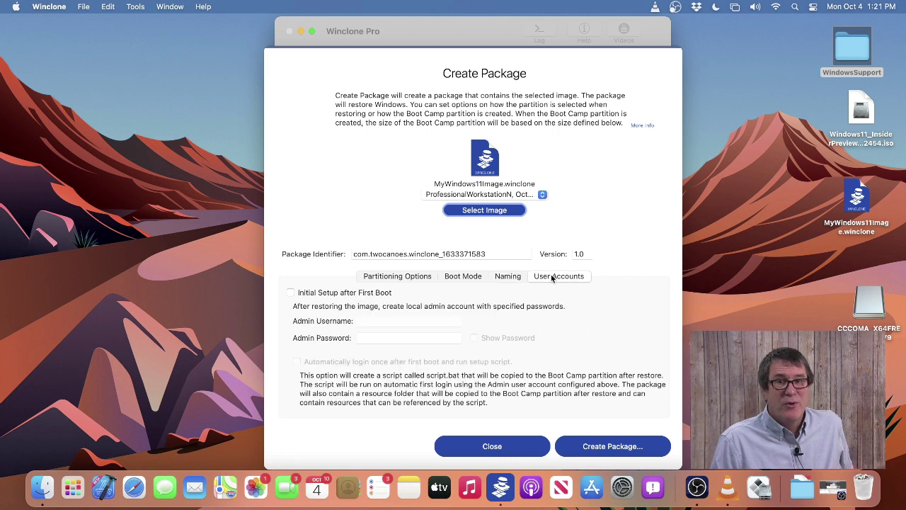
pyautogui.click(315, 294)
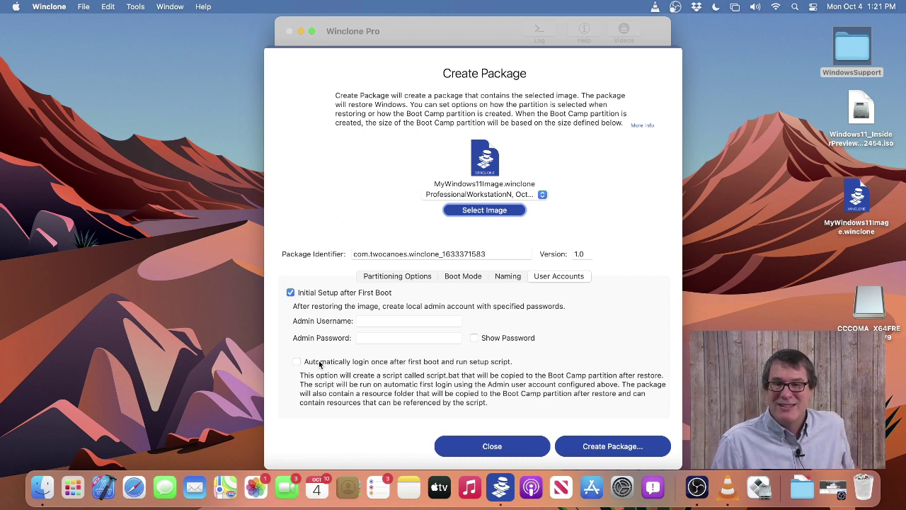
pyautogui.click(320, 294)
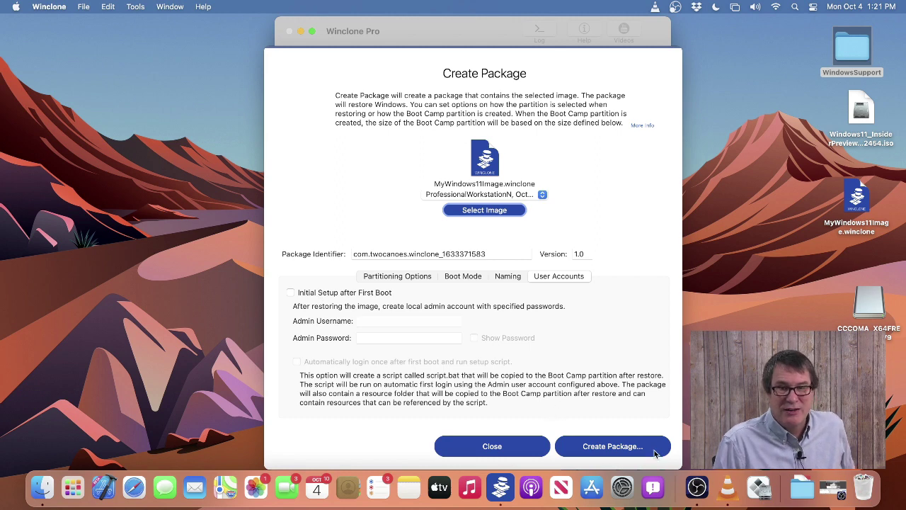
pyautogui.click(613, 446)
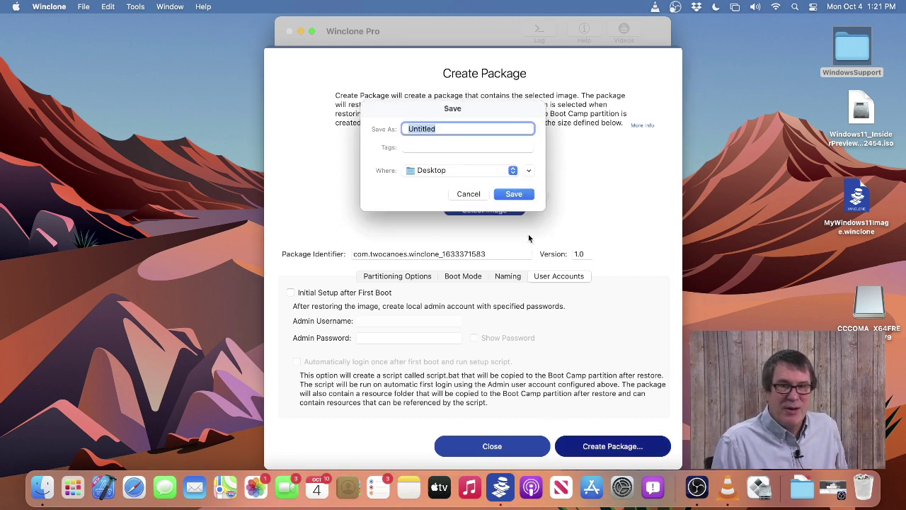
# - Save the package as MyGreatWinclonePackage and open its Sysprep folder
pyautogui.write('MyG')
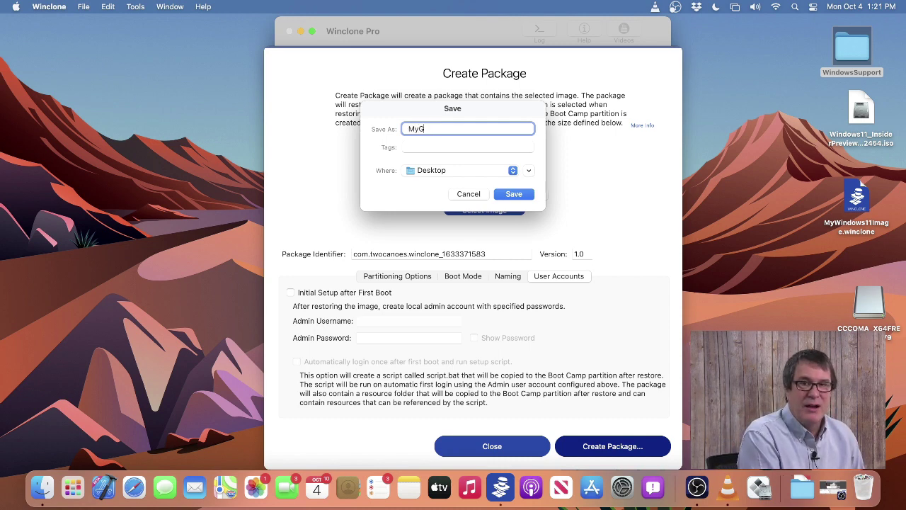
pyautogui.write('reatWindo')
pyautogui.press('BackSpace')
pyautogui.press('BackSpace')
pyautogui.write('clonePackage')
pyautogui.press('Return')
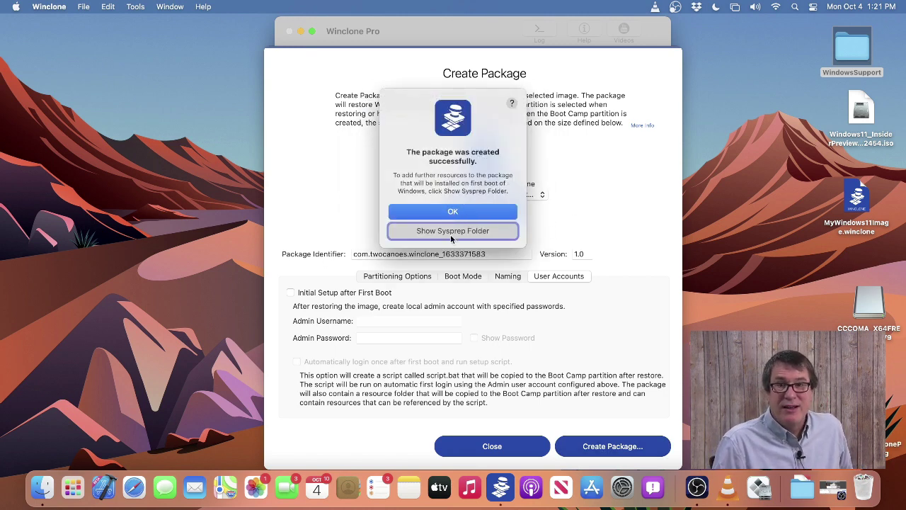
pyautogui.click(448, 233)
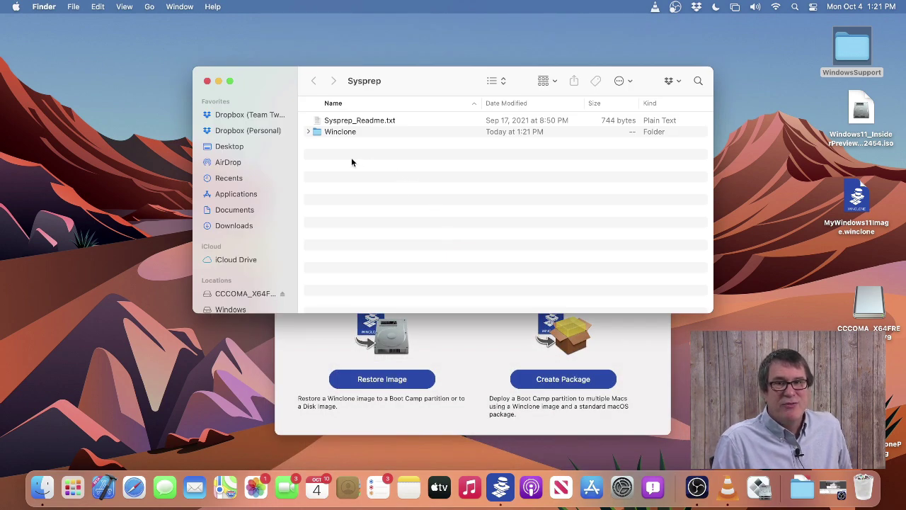
# - Confirm logon.bat sits in the Sysprep Winclone subfolder, then close the Sysprep window
pyautogui.click(312, 132)
pyautogui.click(311, 134)
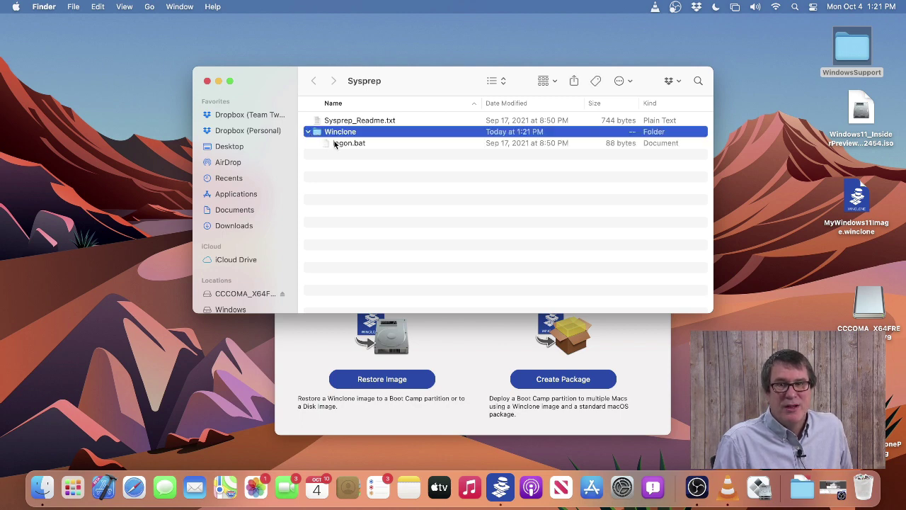
pyautogui.click(335, 144)
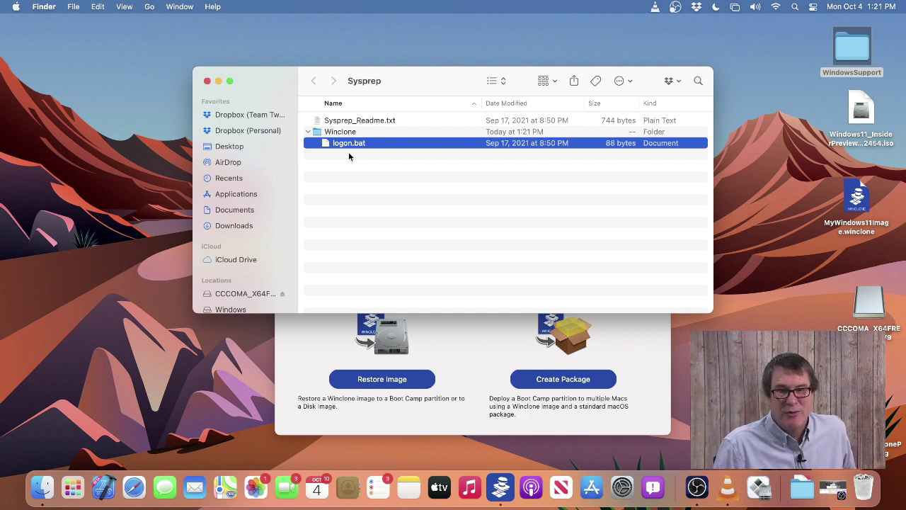
pyautogui.click(206, 80)
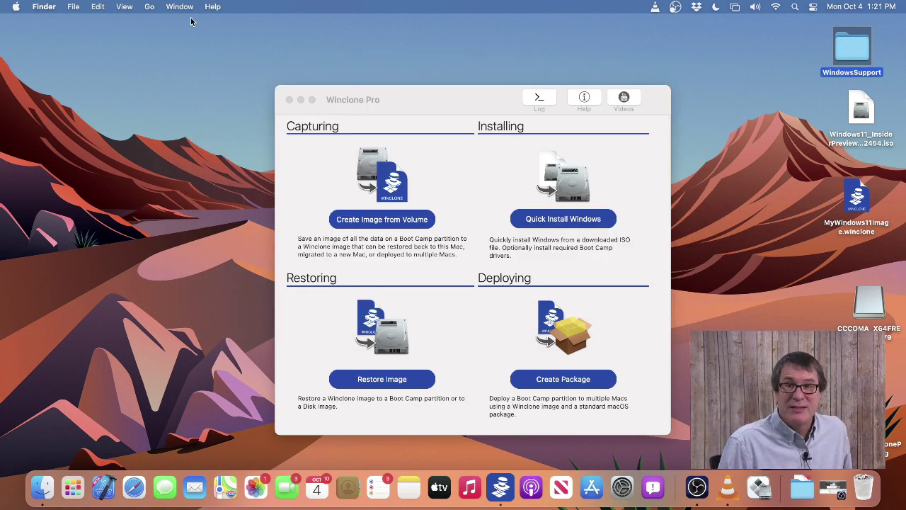
pyautogui.click(150, 7)
# - Open MyGreatWinclonePackage.pkg from the Desktop in Installer, allow its check, then quit without installing
pyautogui.click(174, 91)
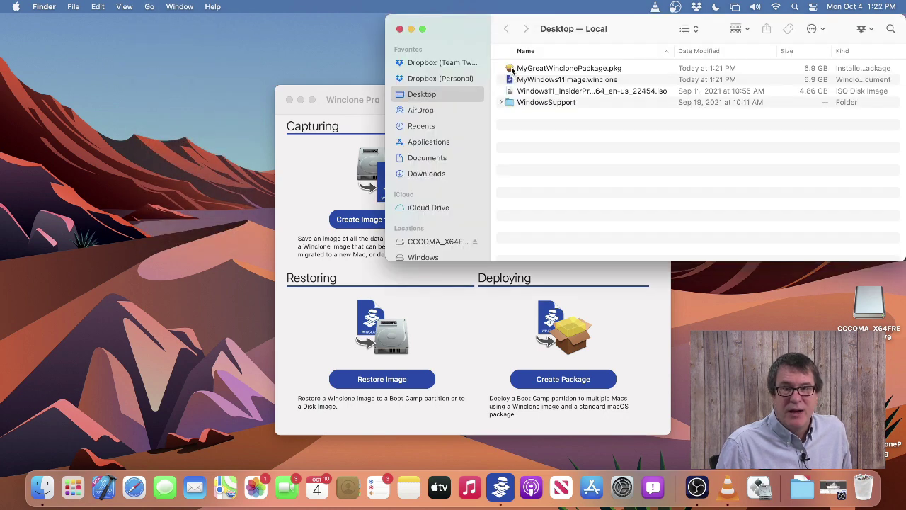
pyautogui.click(510, 68)
pyautogui.doubleClick(510, 68)
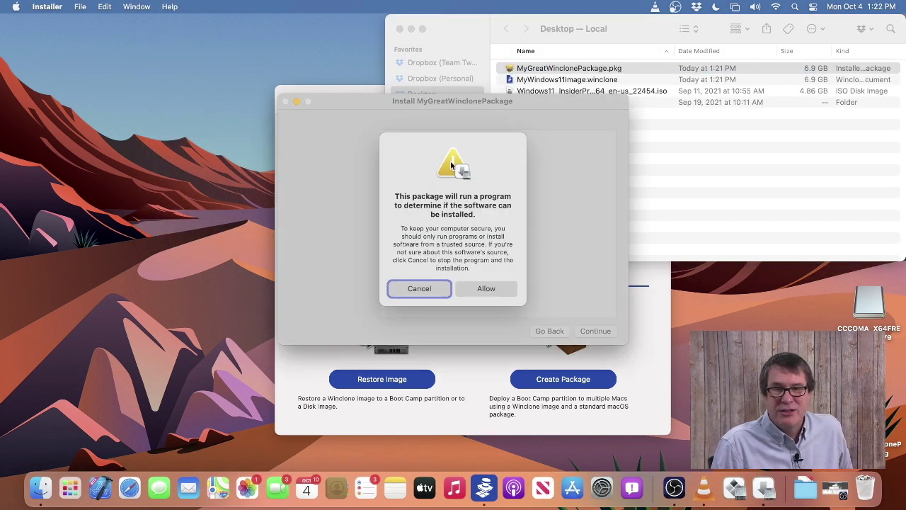
pyautogui.click(489, 290)
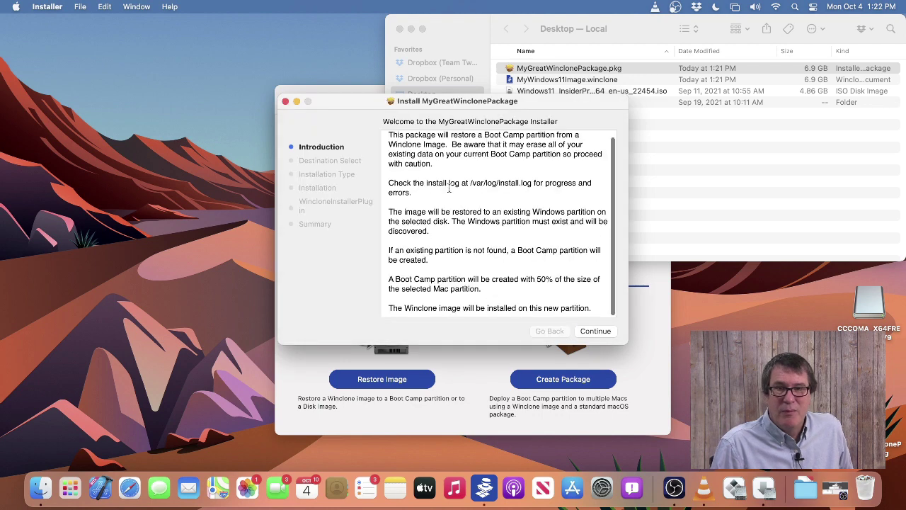
pyautogui.click(285, 101)
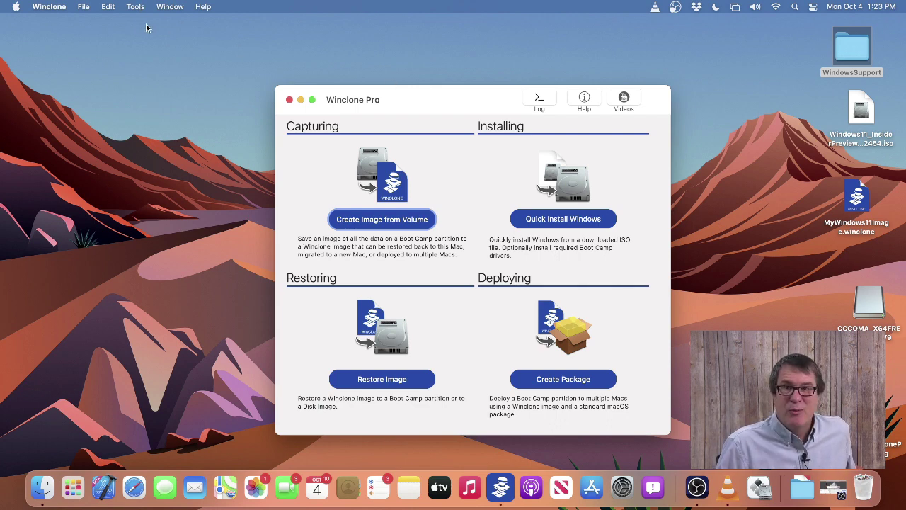
# - Start creating a Winclone image from a WIM and mount the Windows 11 ISO
pyautogui.click(125, 6)
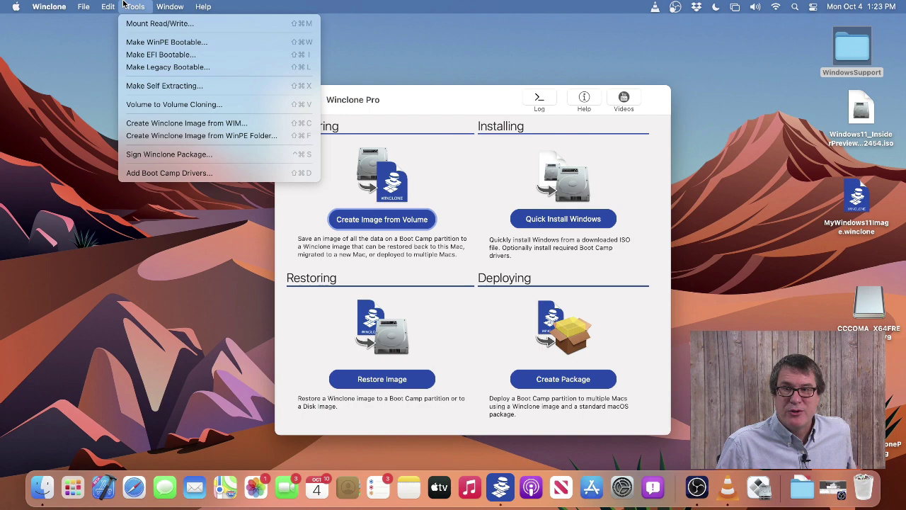
pyautogui.click(199, 125)
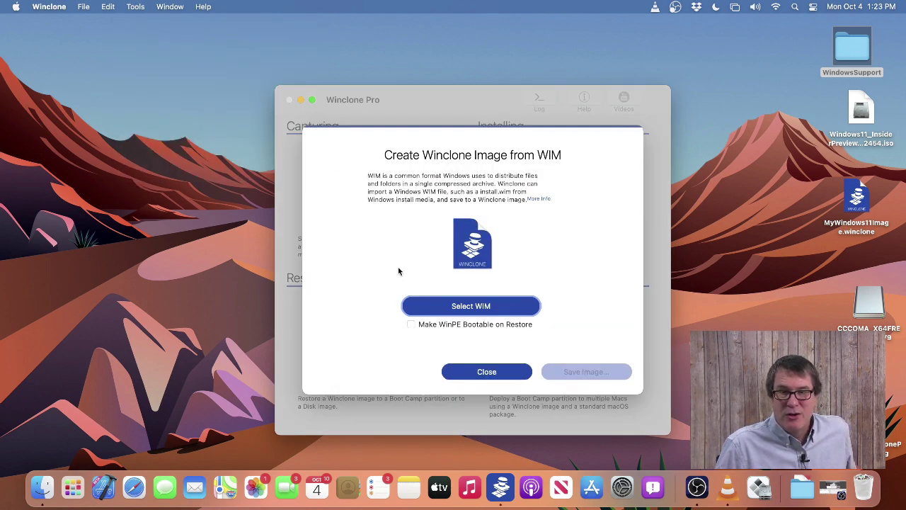
pyautogui.click(477, 305)
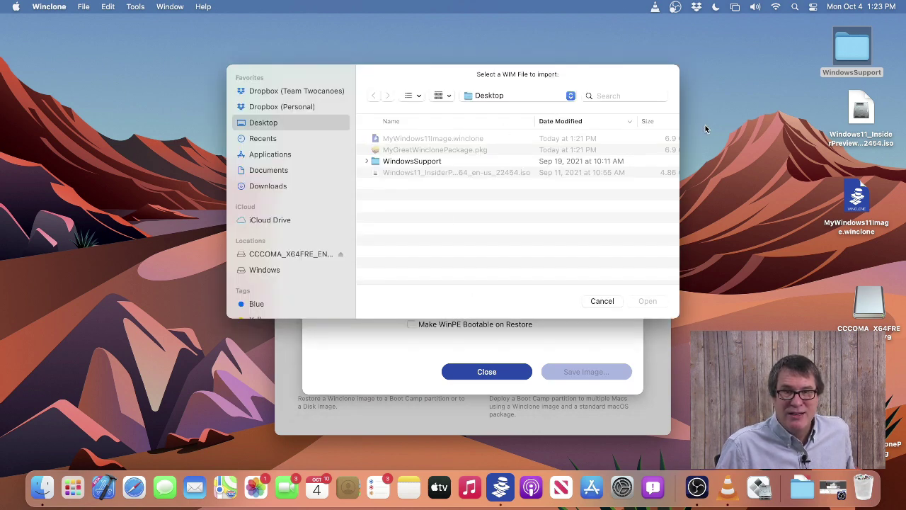
pyautogui.click(861, 121)
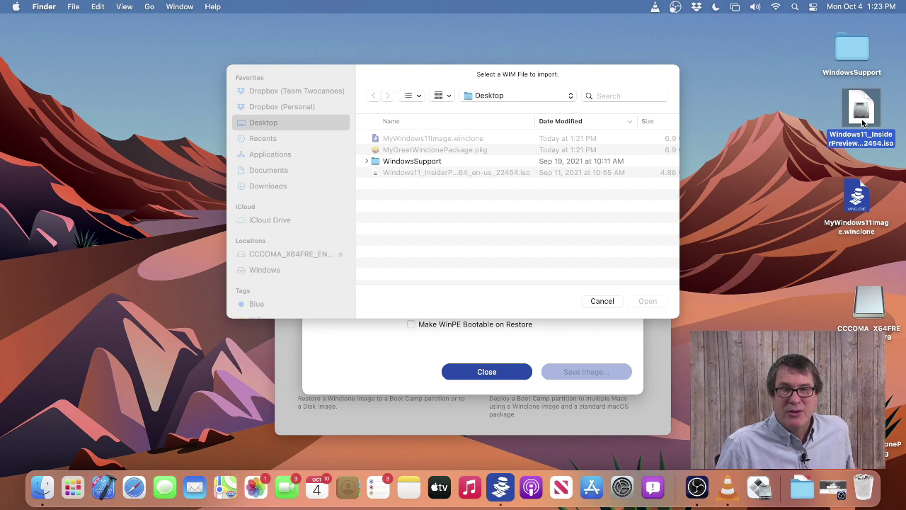
pyautogui.doubleClick(862, 120)
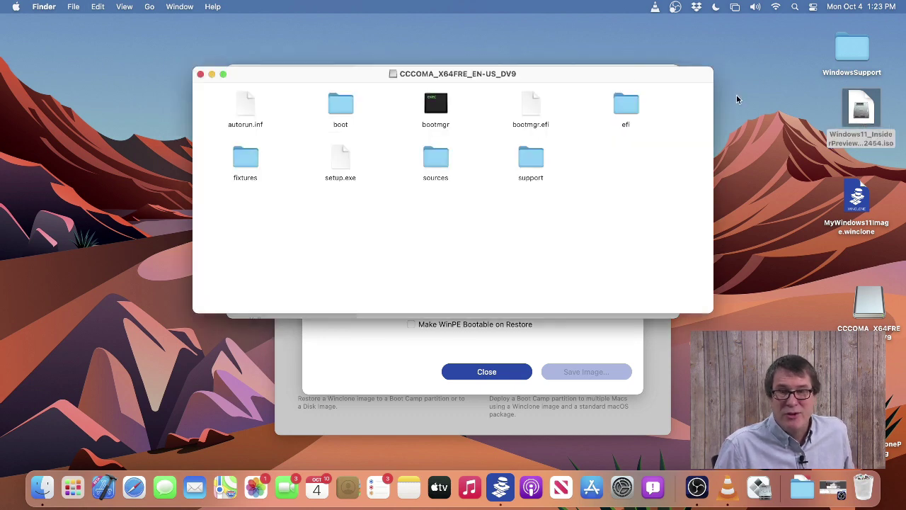
pyautogui.moveTo(600, 74); pyautogui.dragTo(454, 21)
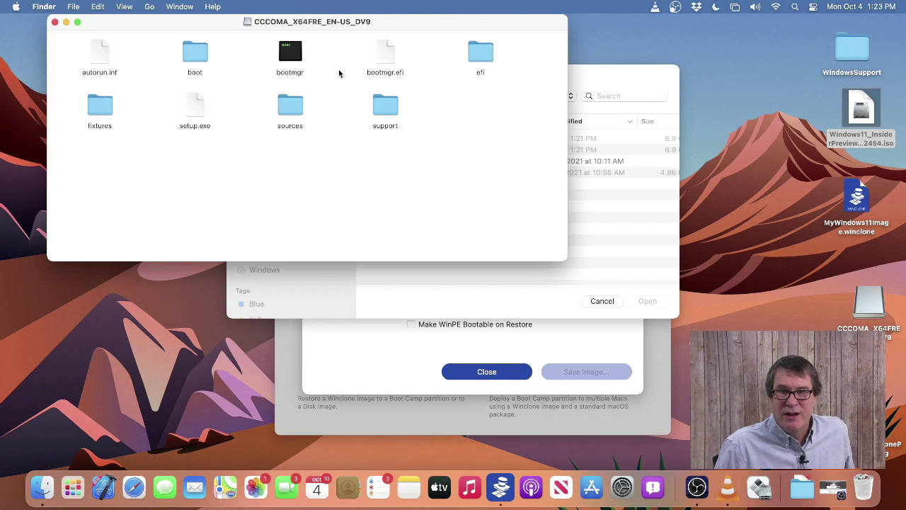
# - Load boot.wim from the disc's sources folder into the WIM import dialog
pyautogui.doubleClick(297, 107)
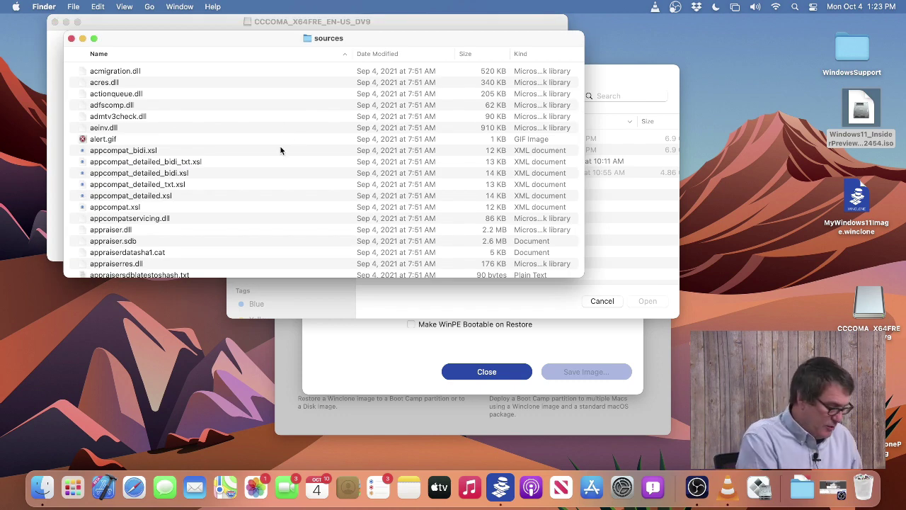
pyautogui.write('boot')
pyautogui.press('Down')
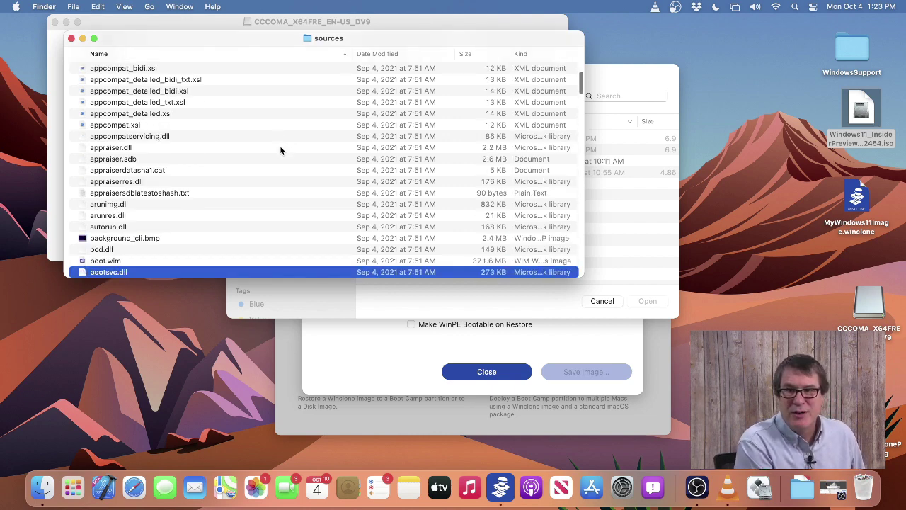
pyautogui.press('Up')
pyautogui.press('super+Tab')
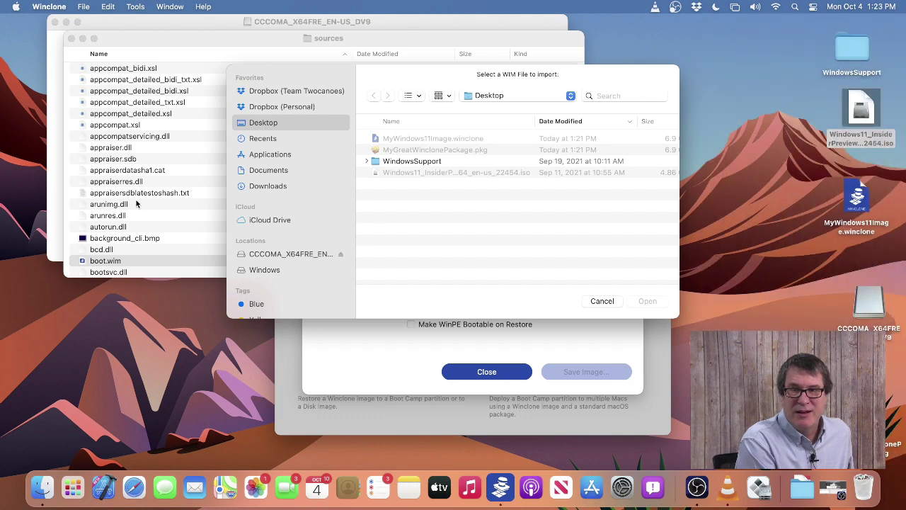
pyautogui.moveTo(114, 261); pyautogui.dragTo(446, 225)
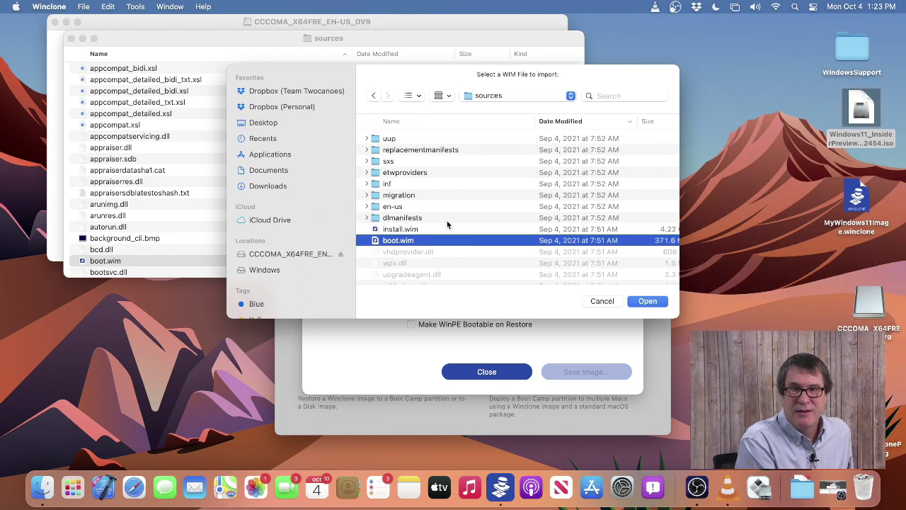
pyautogui.click(635, 304)
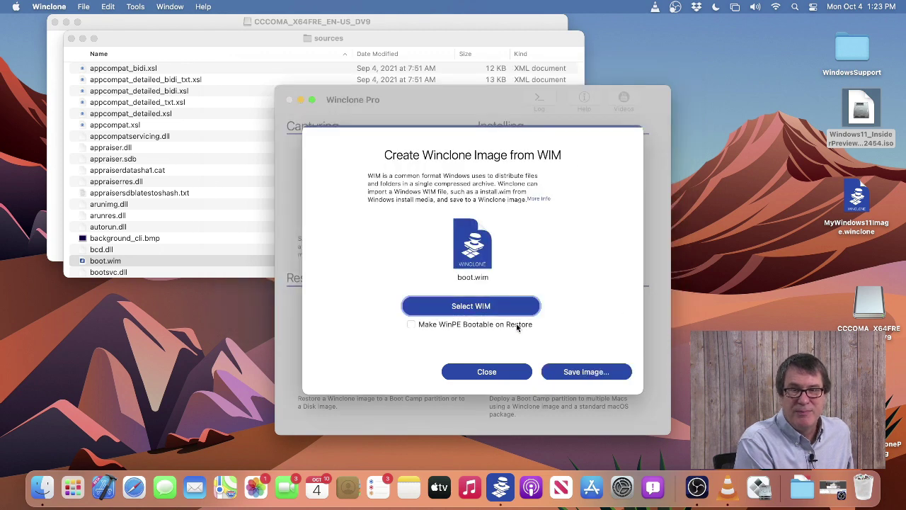
# - Save the converted image under the name WincloneIMageFromWim
pyautogui.click(576, 374)
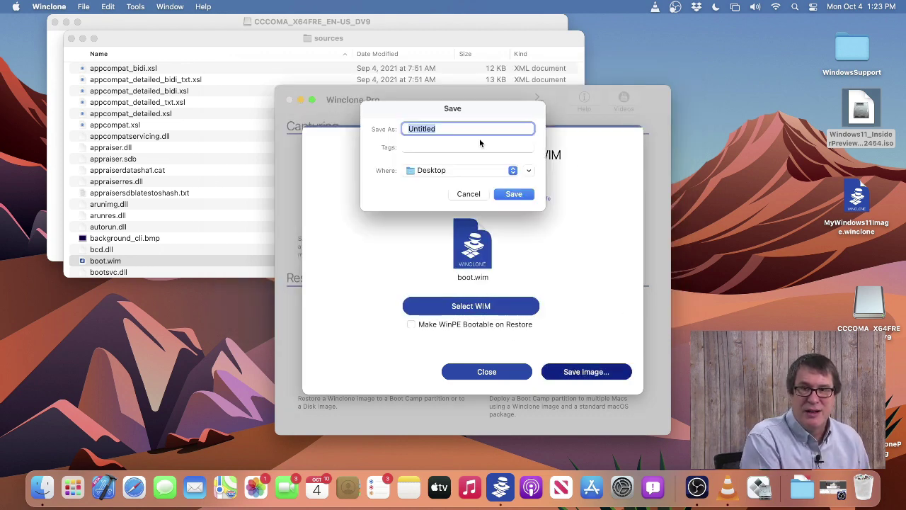
pyautogui.write('WincloneIMageFromWi')
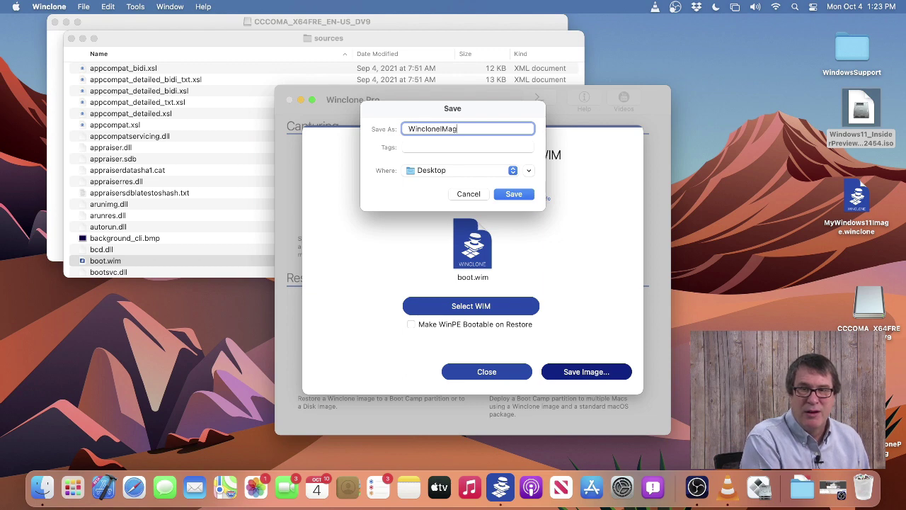
pyautogui.write('m')
pyautogui.press('Return')
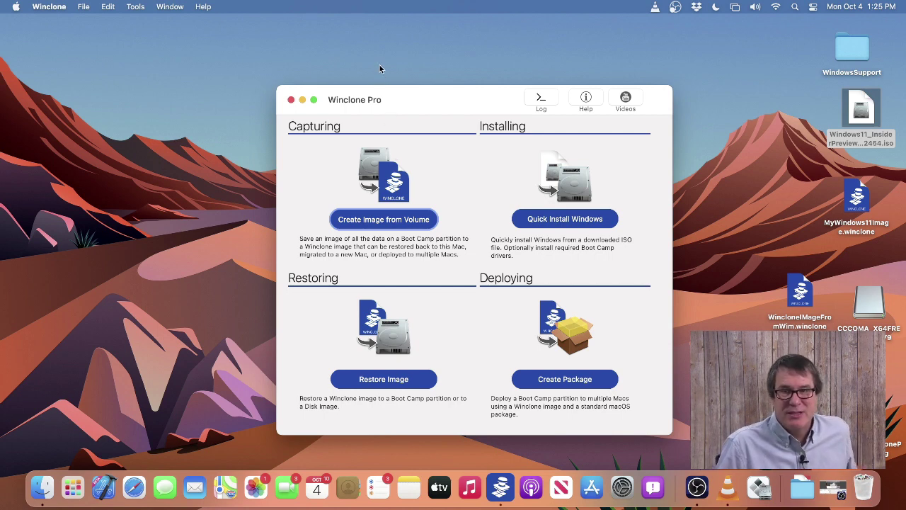
# - Start Sign Winclone Package and select MyGreatWinclonePackage.pkg as the package
pyautogui.click(136, 6)
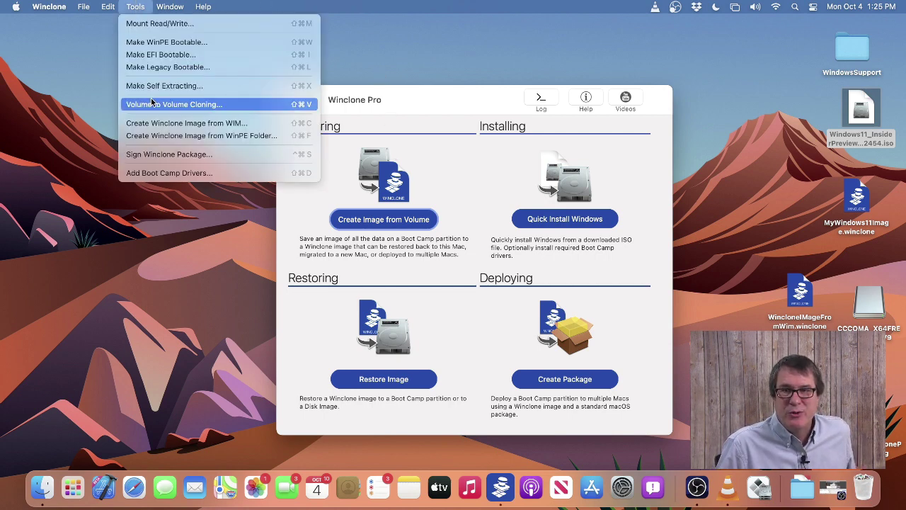
pyautogui.click(173, 156)
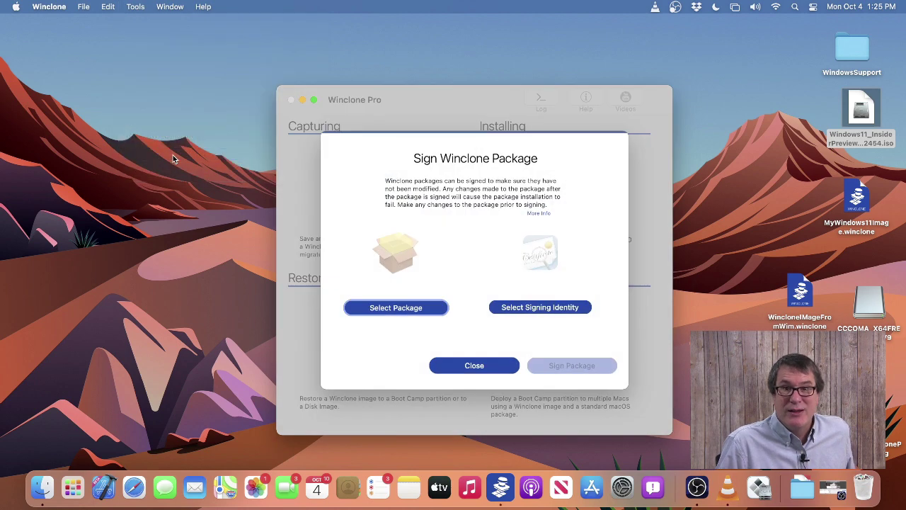
pyautogui.click(377, 314)
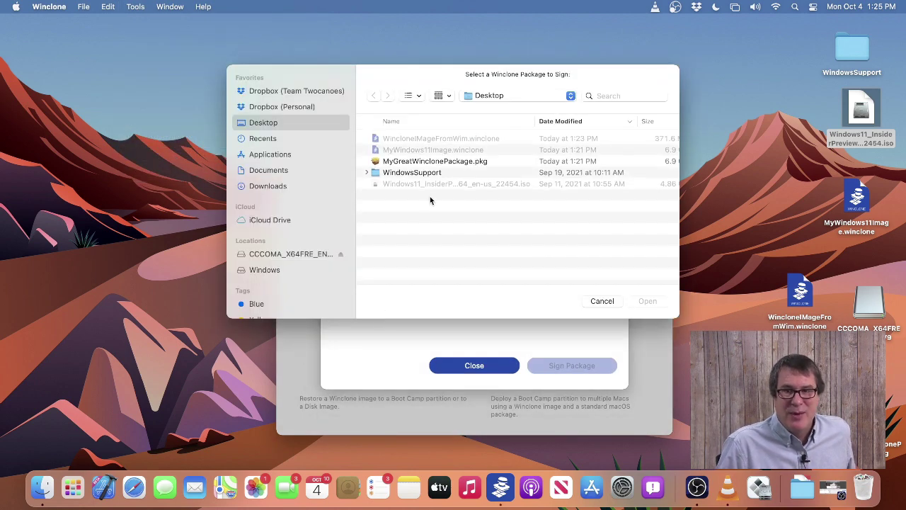
pyautogui.doubleClick(429, 162)
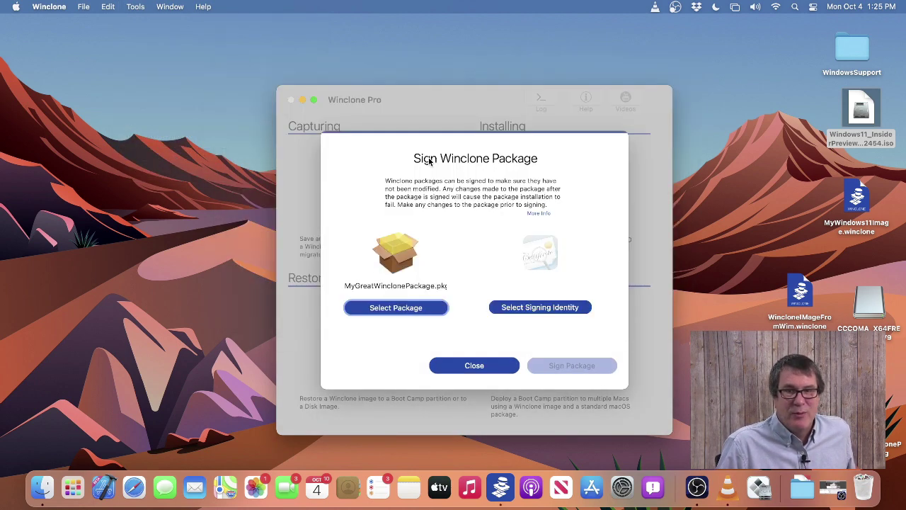
# - Choose the Apple Distribution developer identity for signing
pyautogui.click(534, 309)
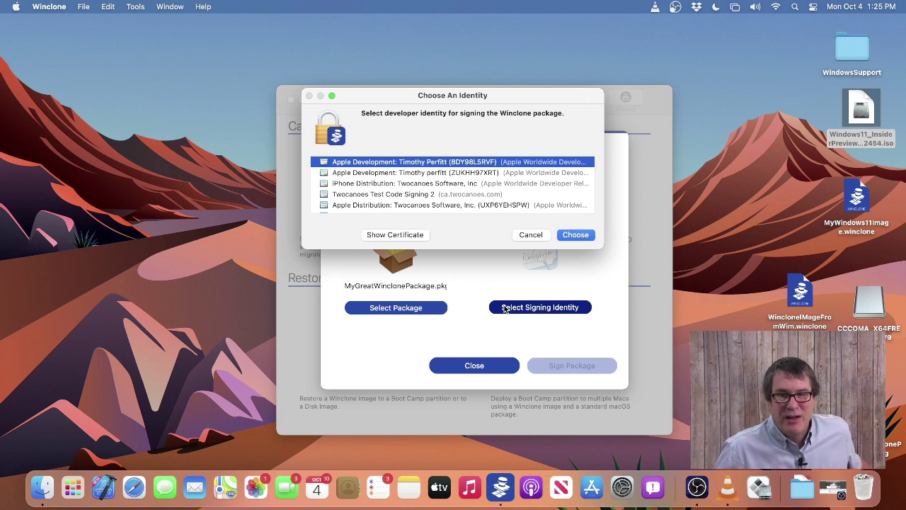
pyautogui.scroll(-1, 480, 201)
pyautogui.scroll(1, 480, 202)
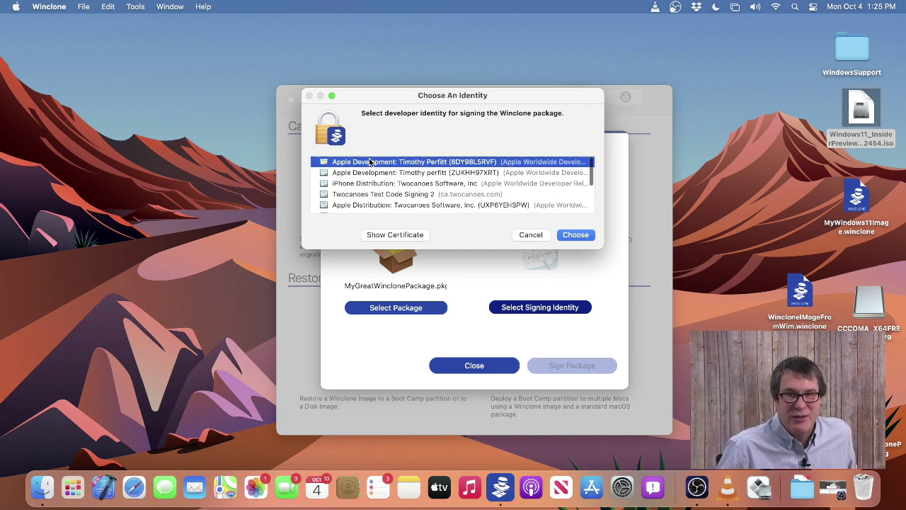
pyautogui.hotkey('ctrl', 'Up')
pyautogui.hotkey('ctrl', 'Up')
pyautogui.scroll(-3, 367, 177)
pyautogui.scroll(-2, 368, 180)
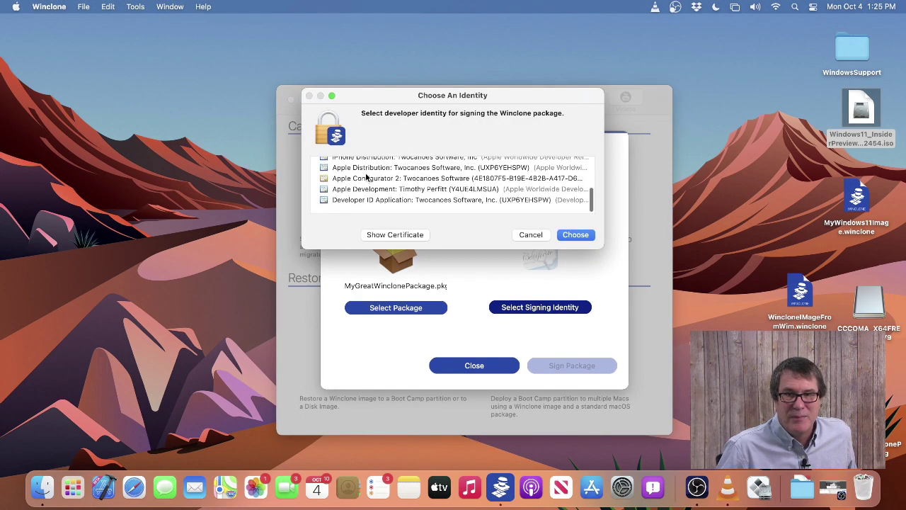
pyautogui.scroll(1, 387, 205)
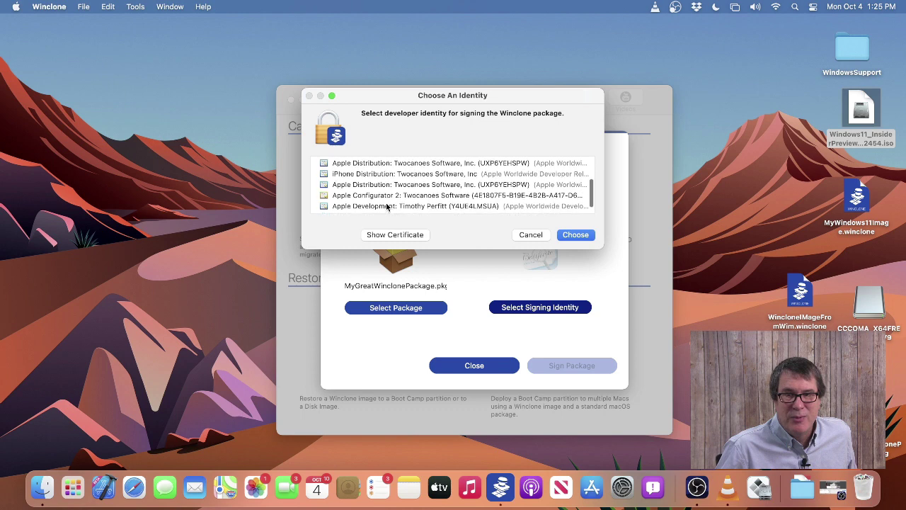
pyautogui.doubleClick(393, 186)
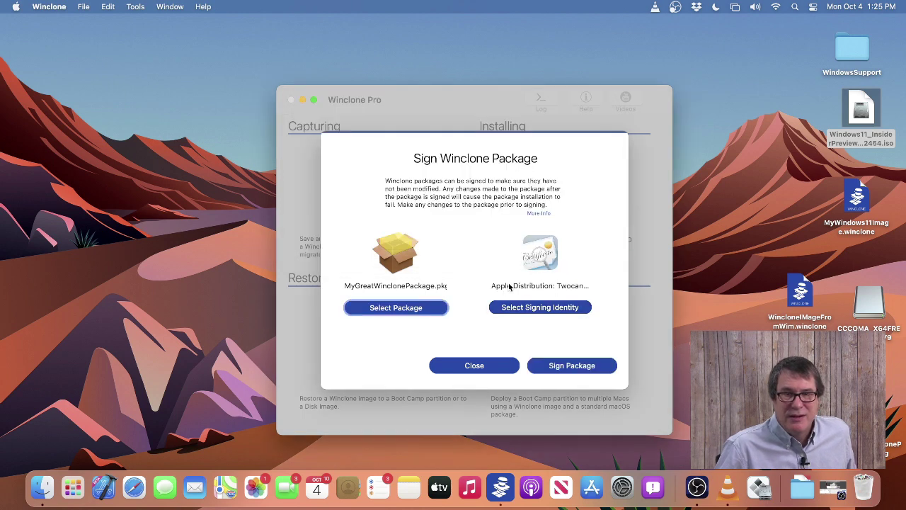
# - Sign the package, naming the signed copy MyGreatSignedPackage
pyautogui.click(595, 367)
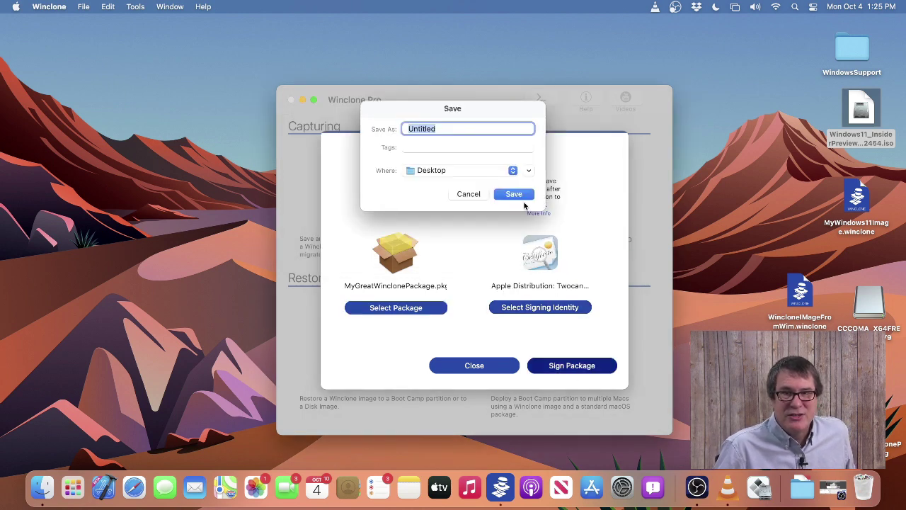
pyautogui.write('MyG')
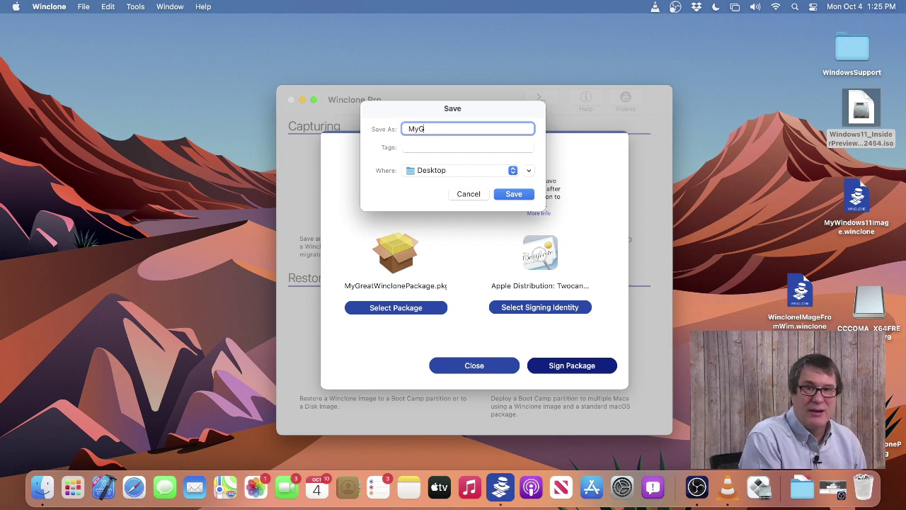
pyautogui.write('reatD')
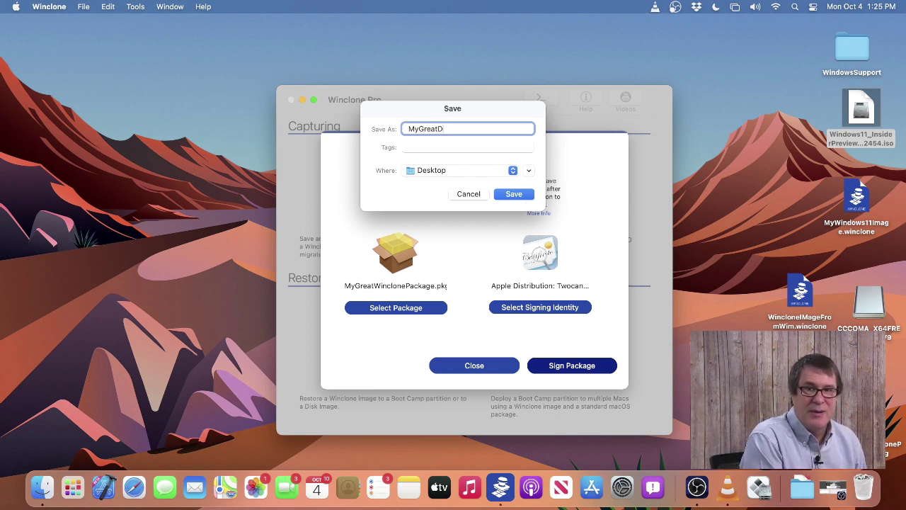
pyautogui.press('BackSpace')
pyautogui.write('SignedPca')
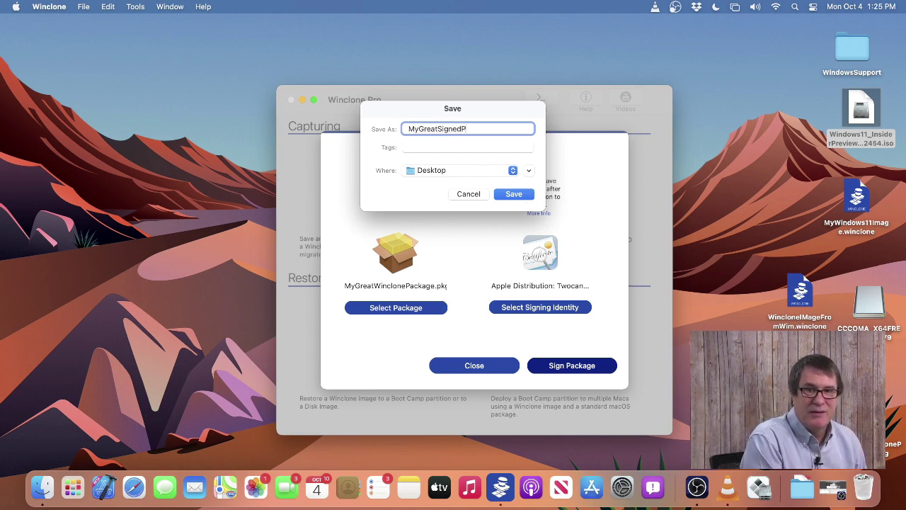
pyautogui.press('BackSpace')
pyautogui.press('BackSpace')
pyautogui.write('ackage')
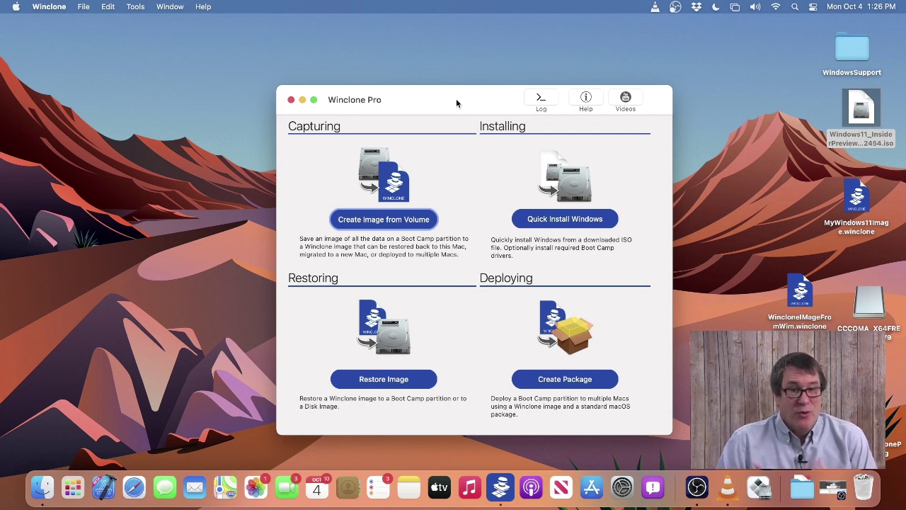
pyautogui.click(541, 99)
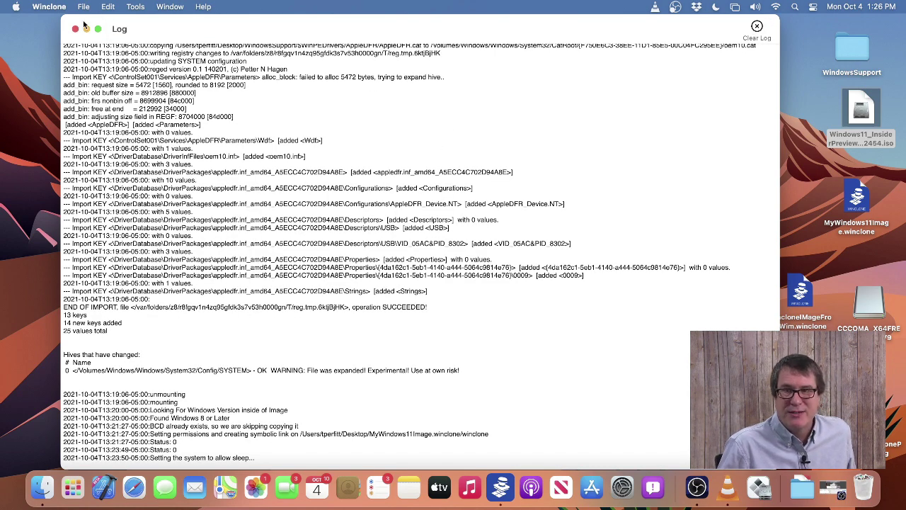
pyautogui.click(76, 29)
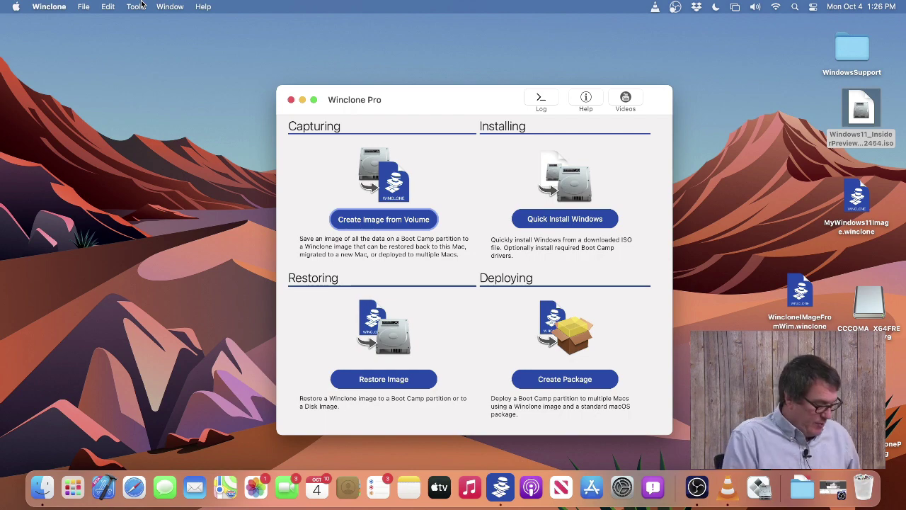
pyautogui.press('super+l')
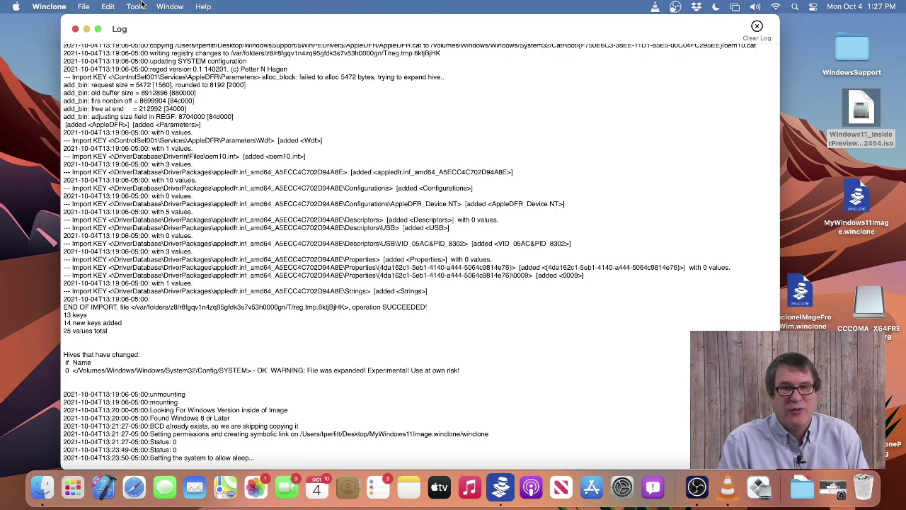